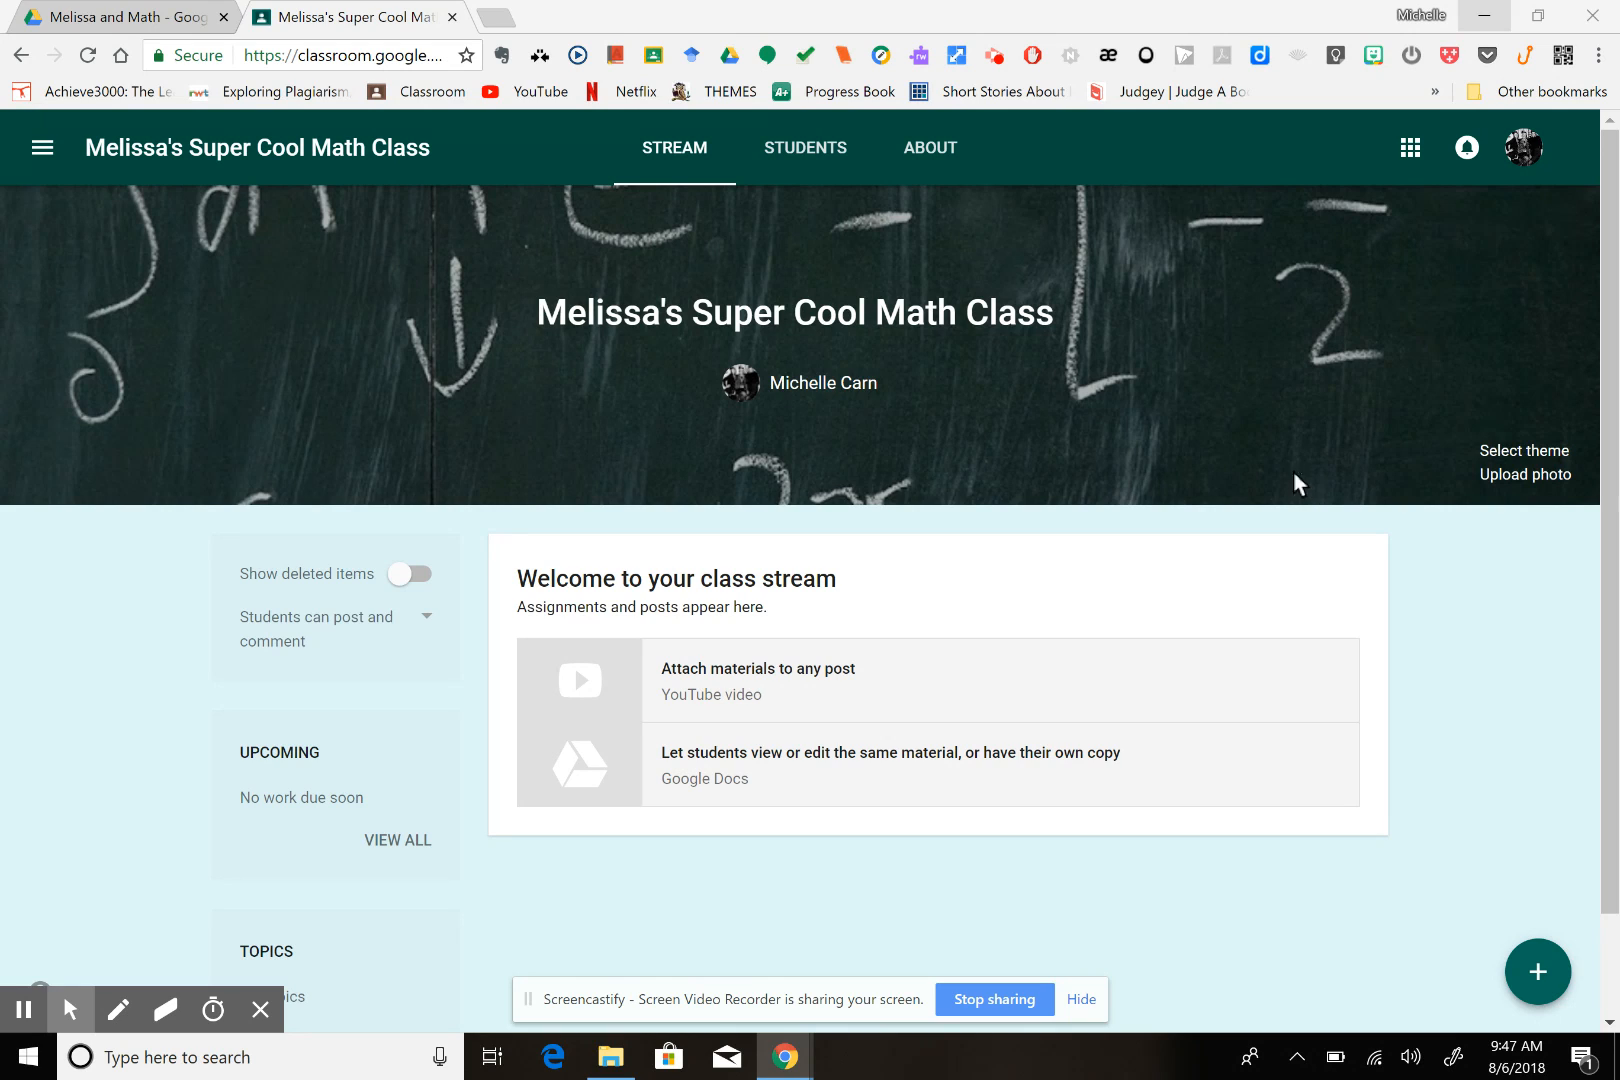
Display the class code in enlarged view from the Students page and close the display
left_click(796, 152)
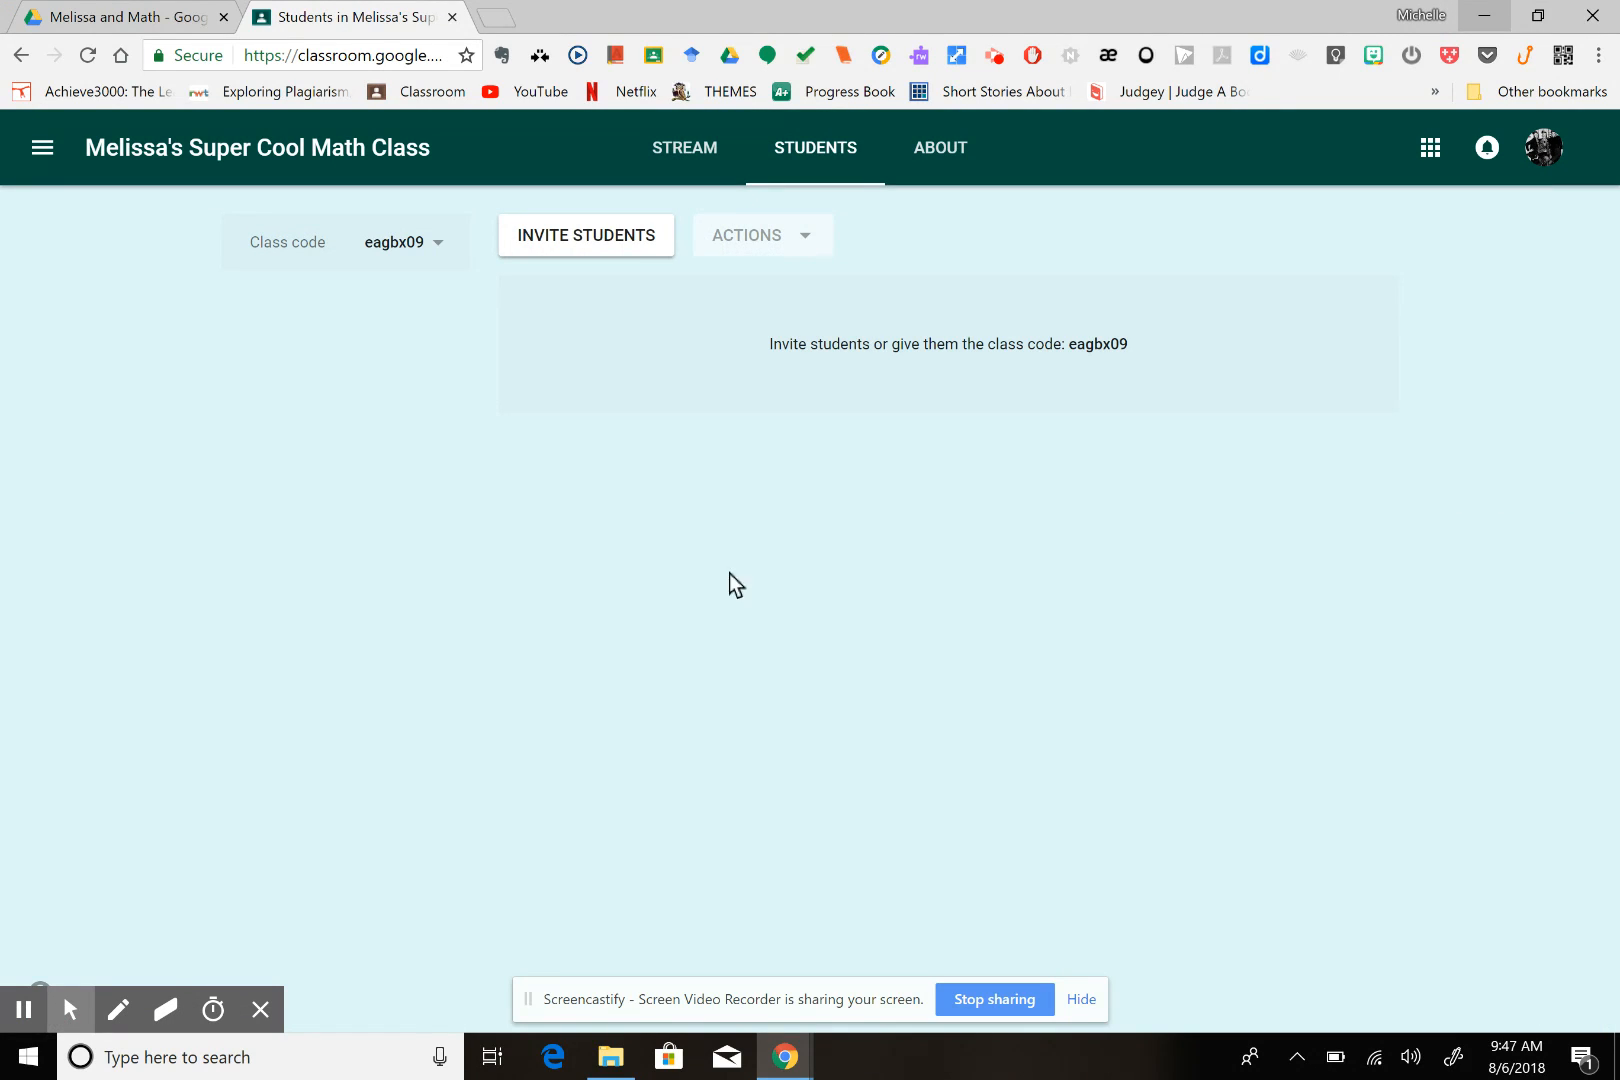
left_click(438, 244)
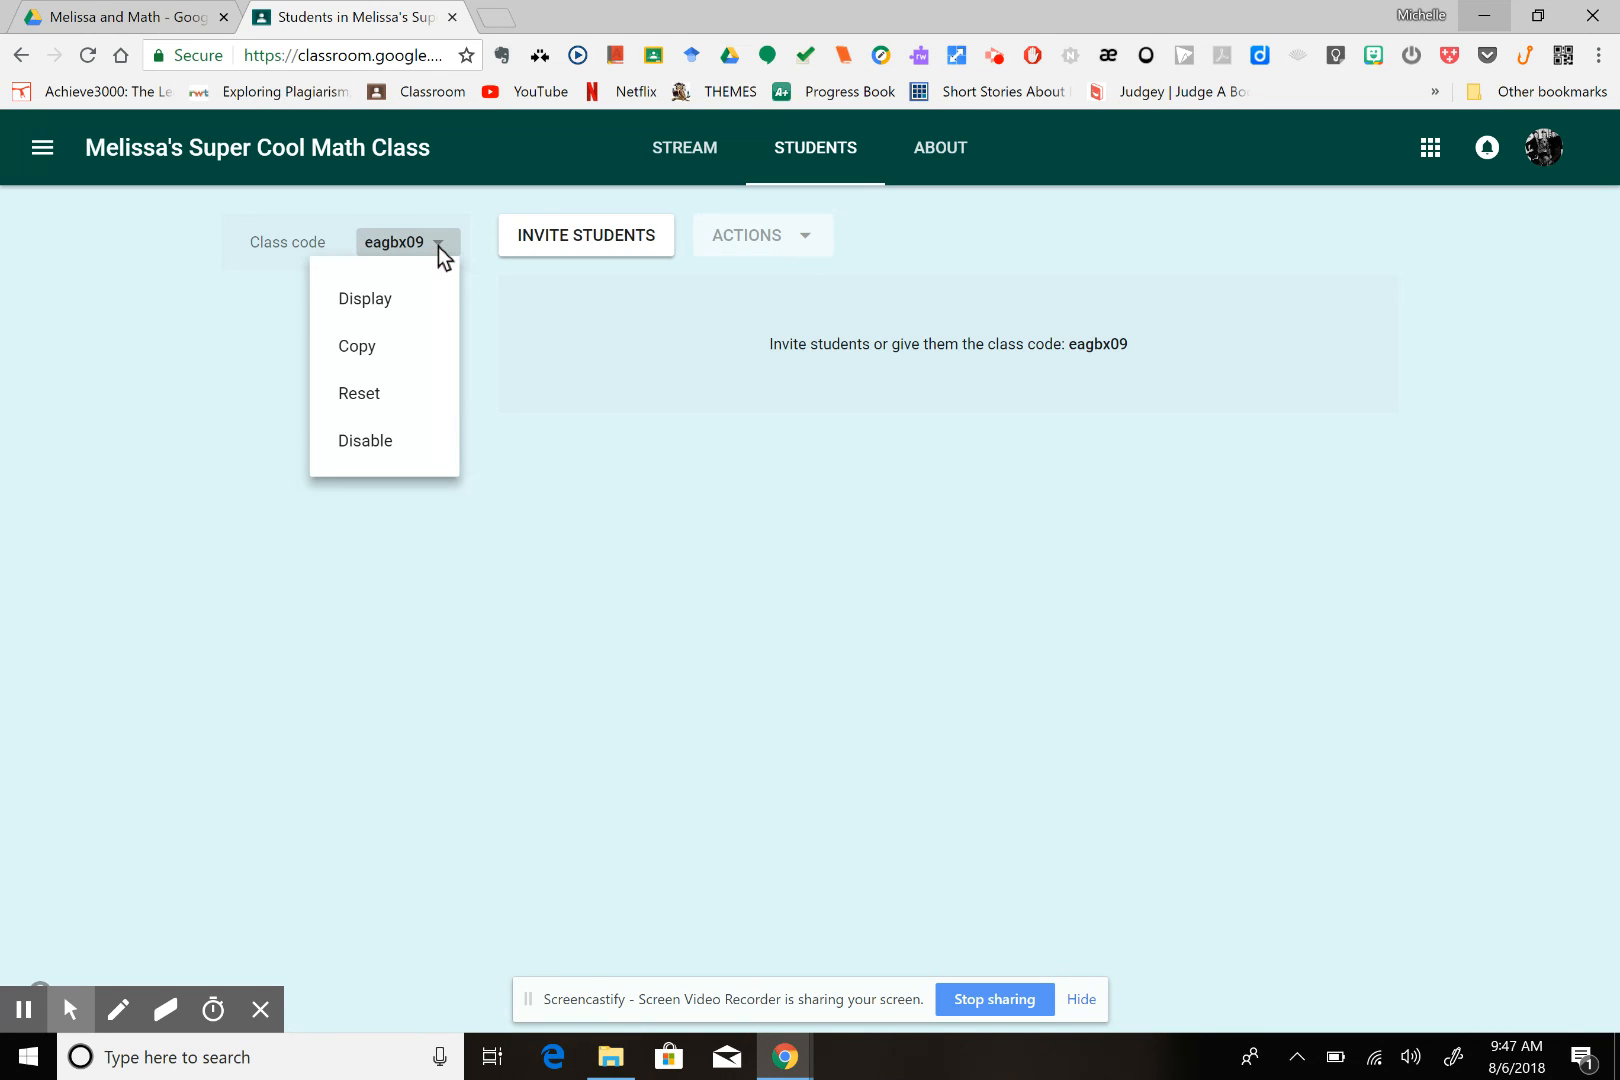
left_click(409, 299)
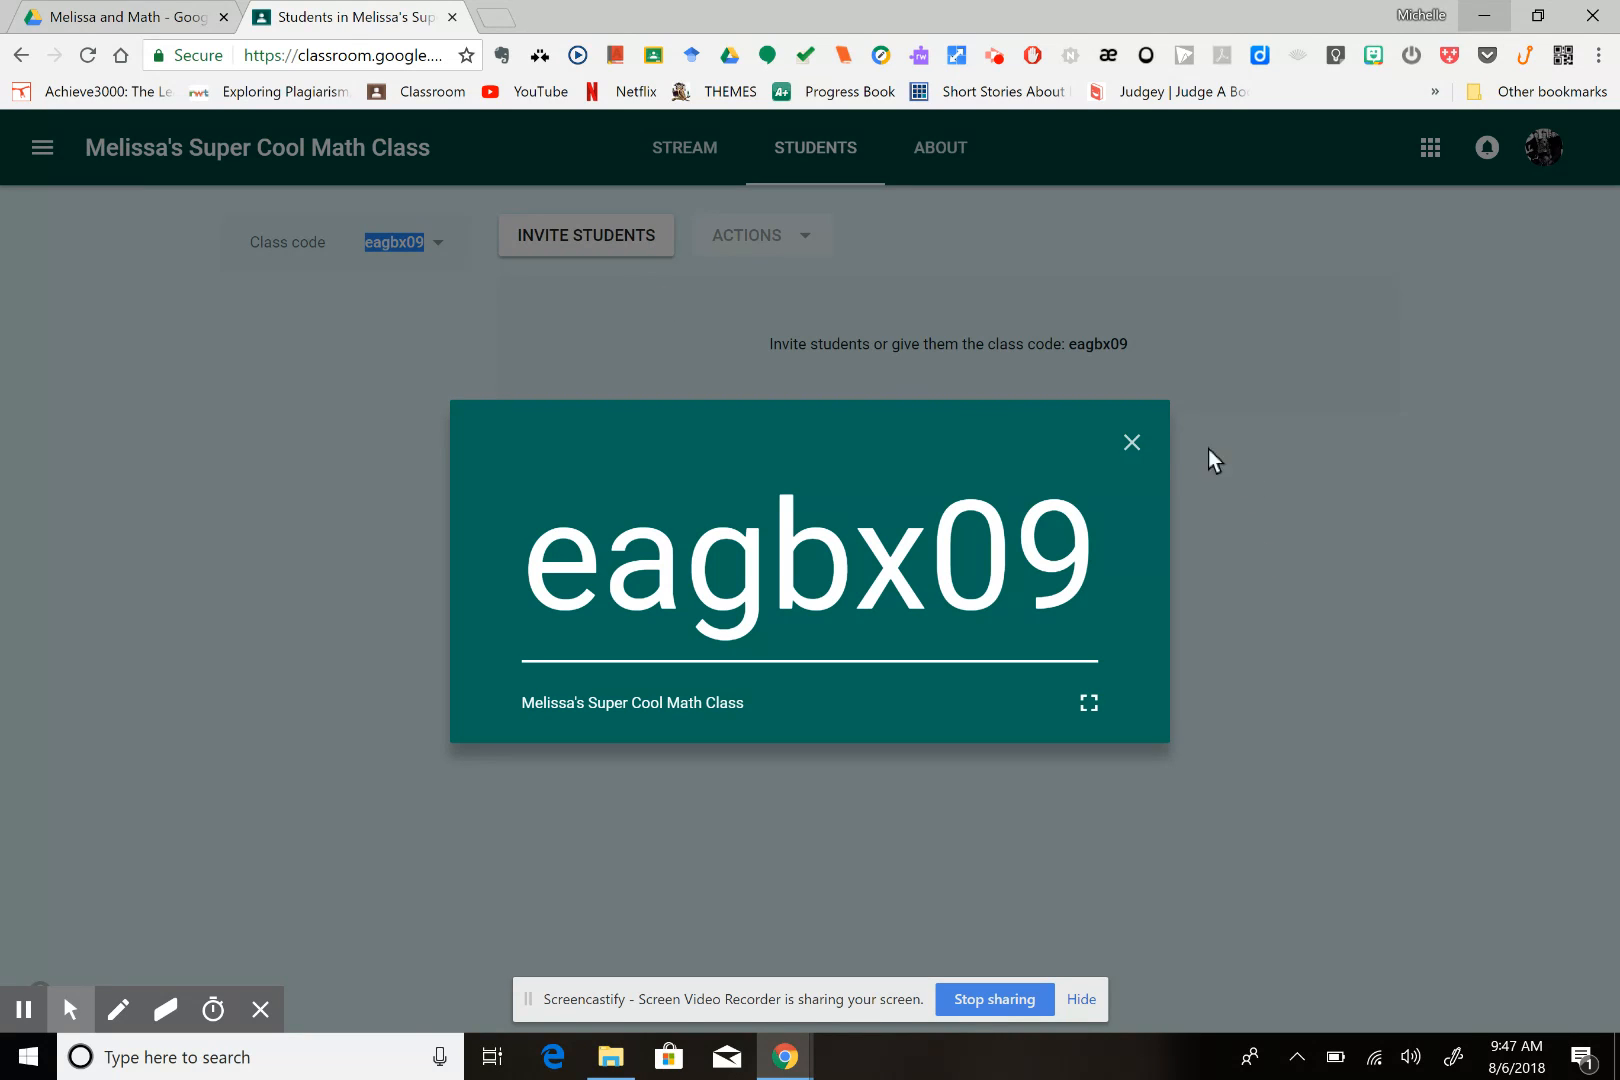
left_click(1131, 443)
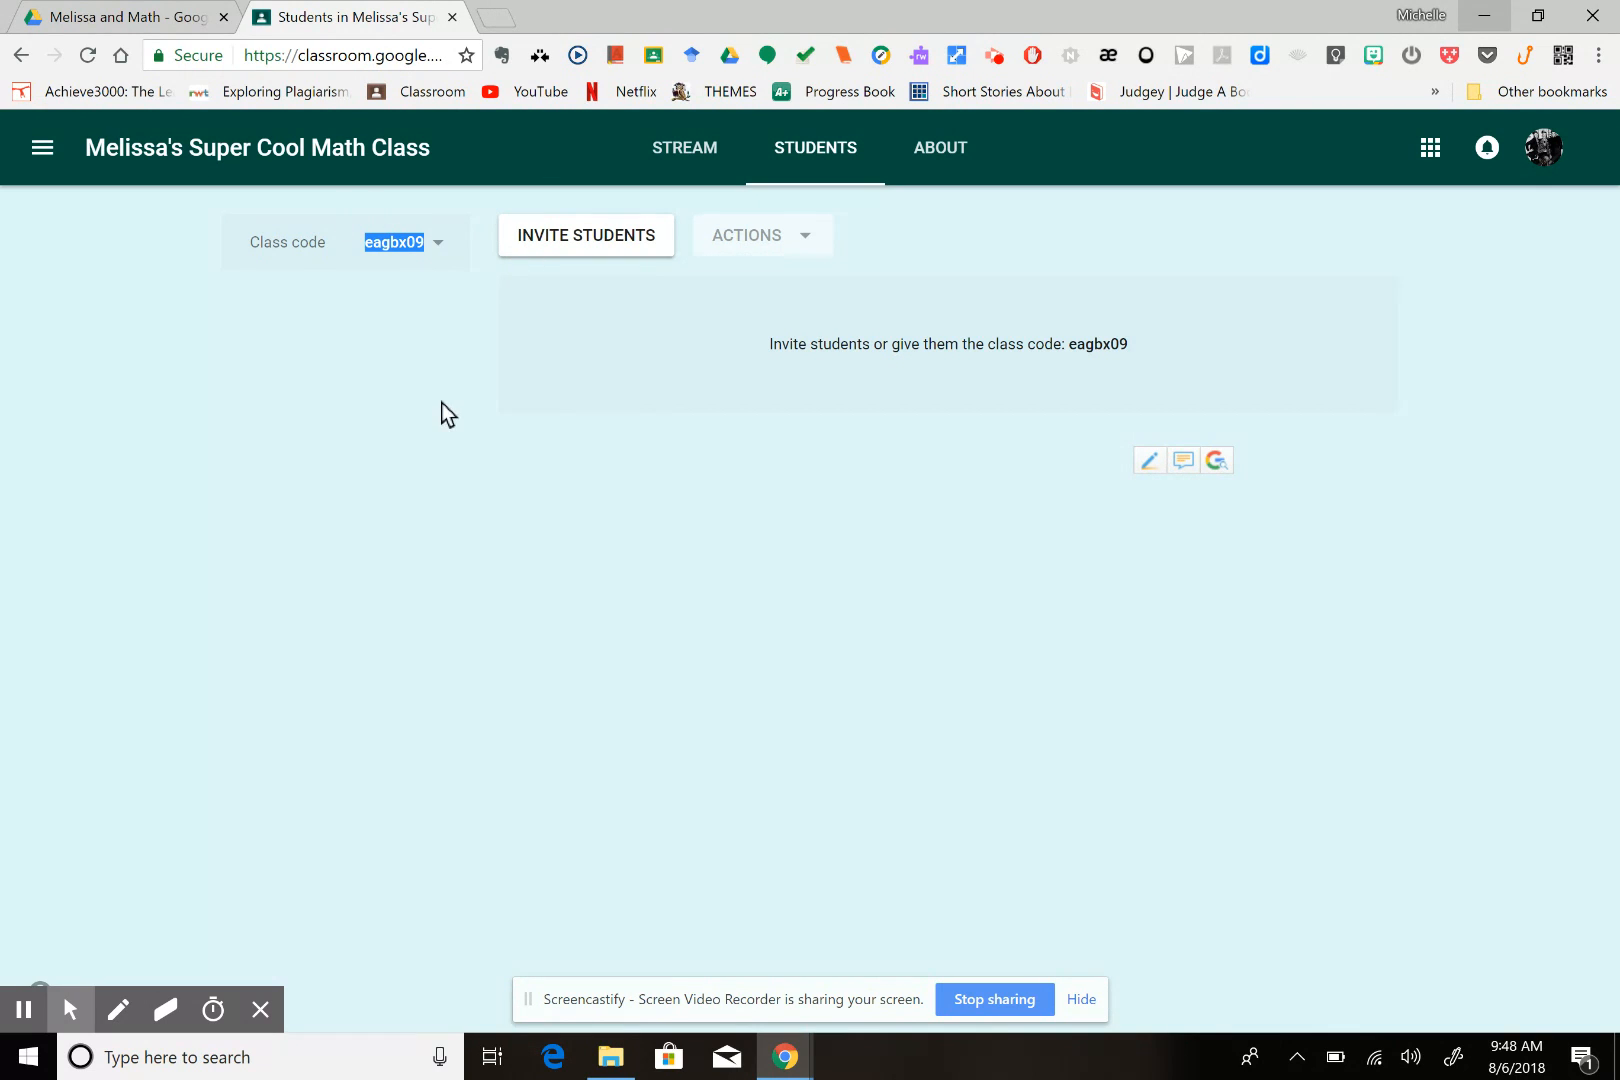
left_click(82, 368)
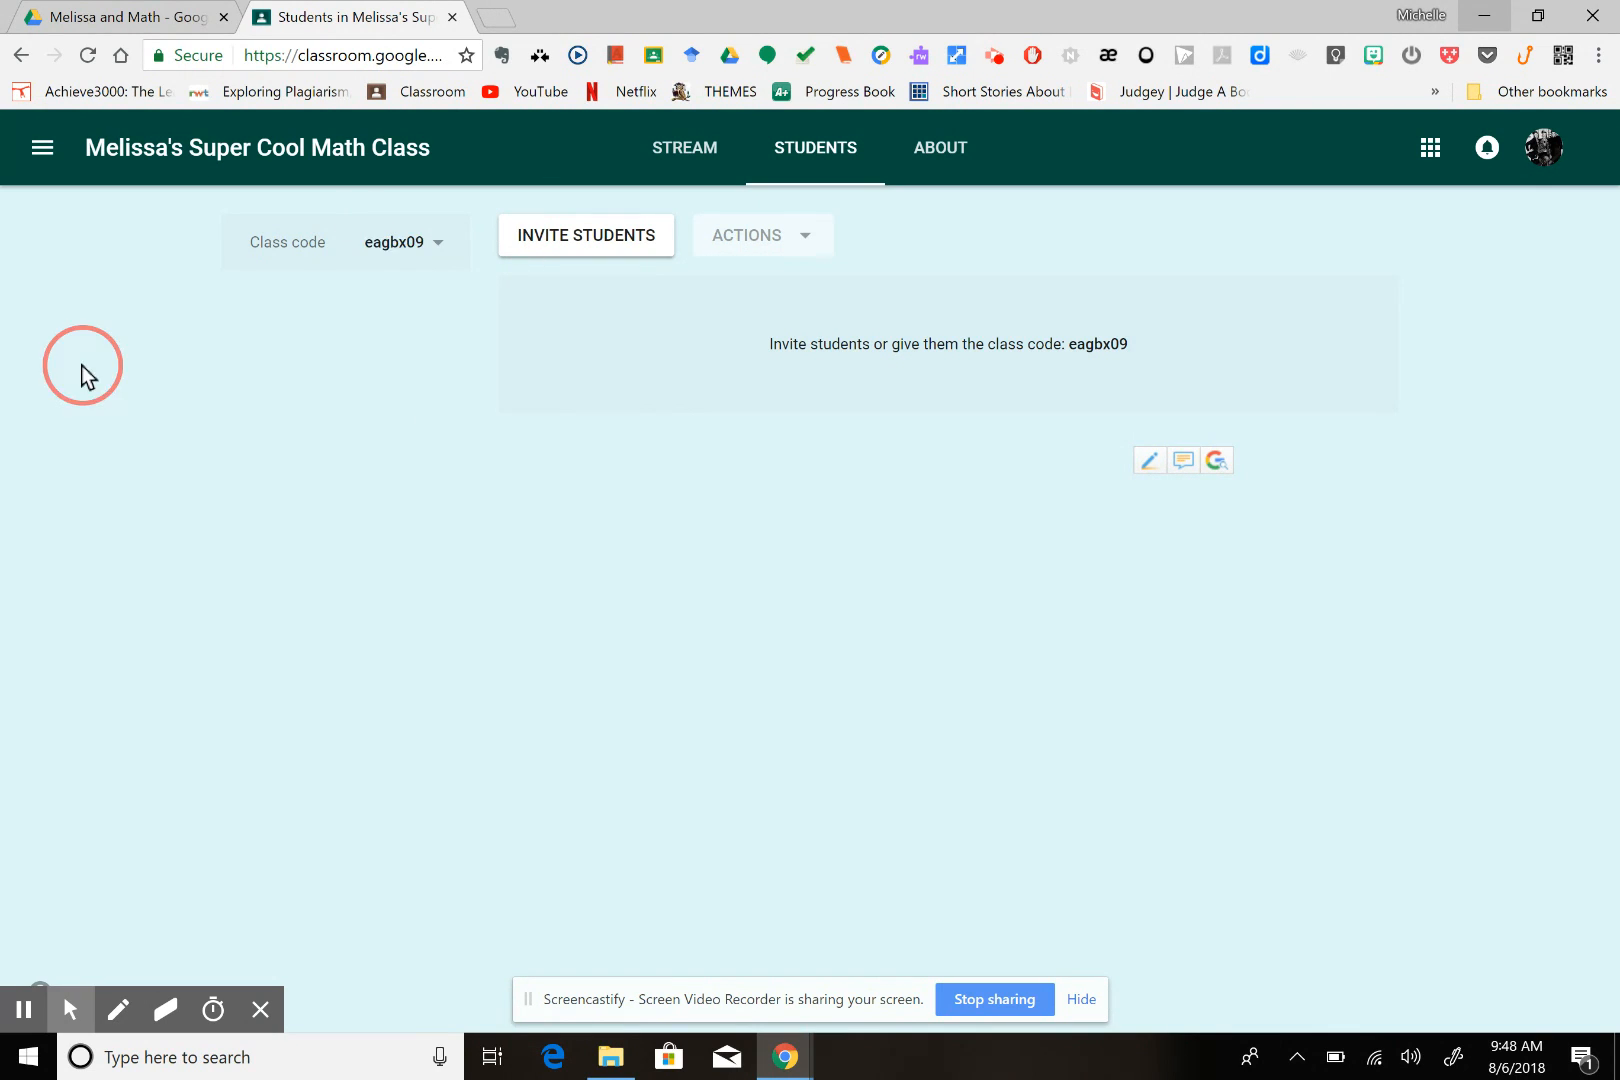
left_click(437, 243)
left_click(396, 308)
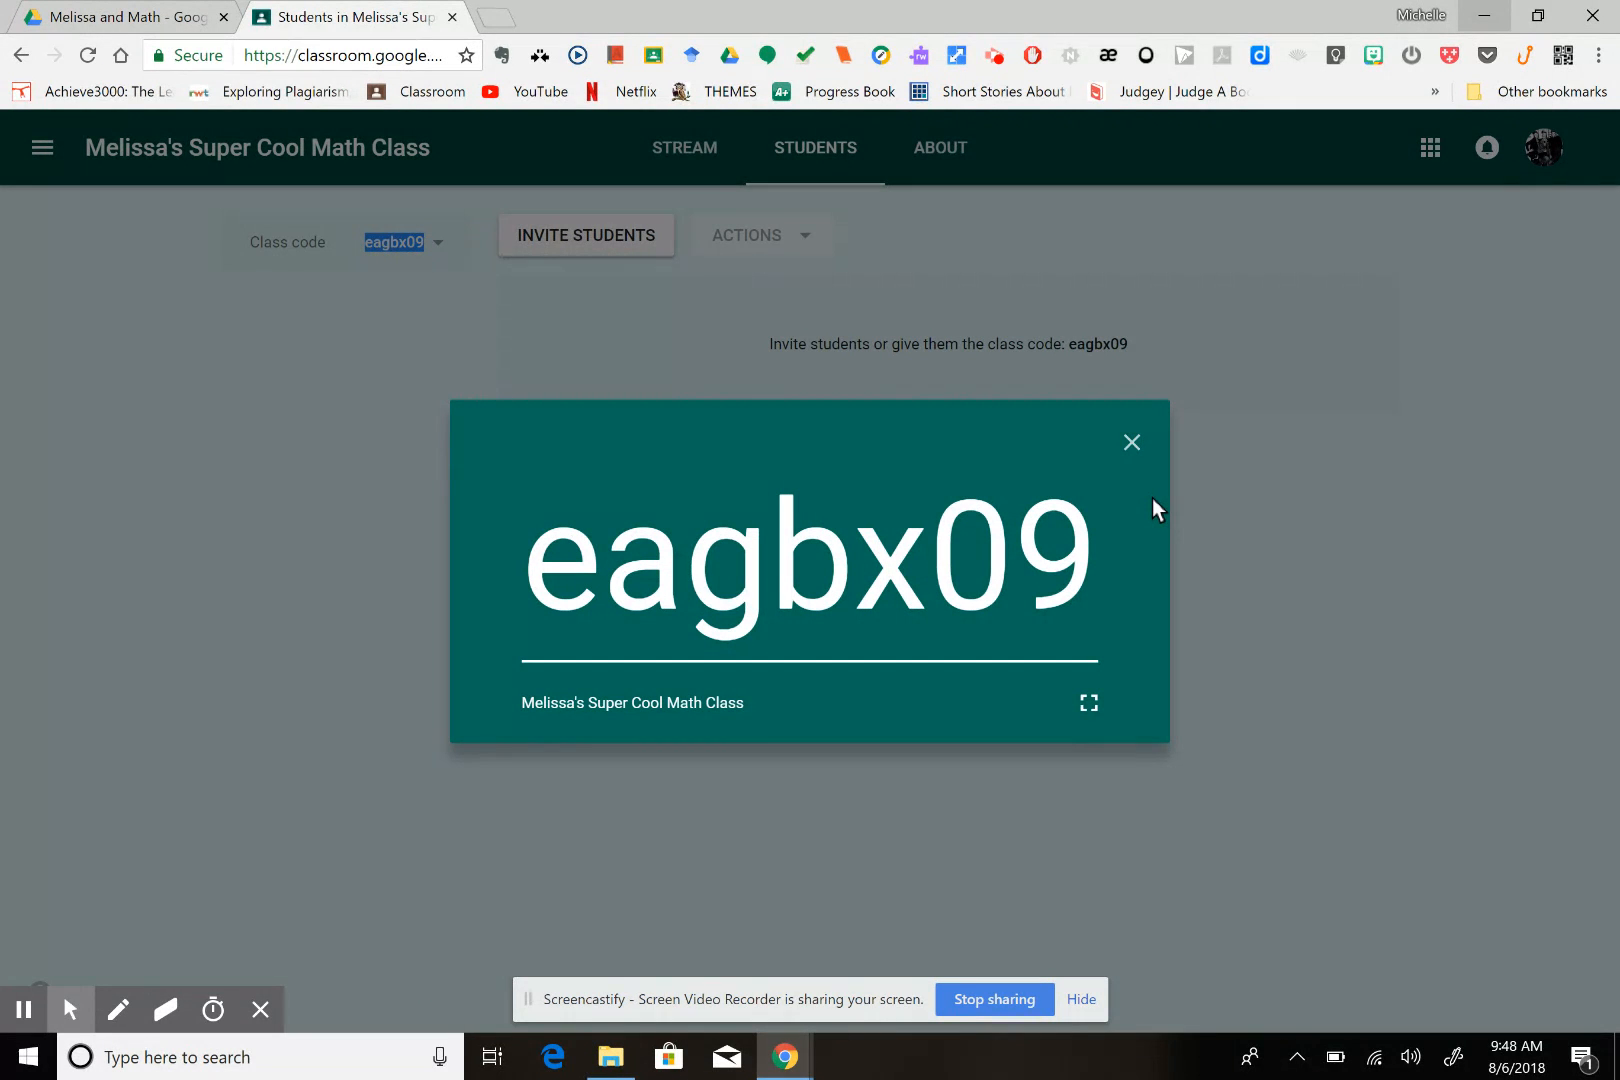
left_click(1131, 441)
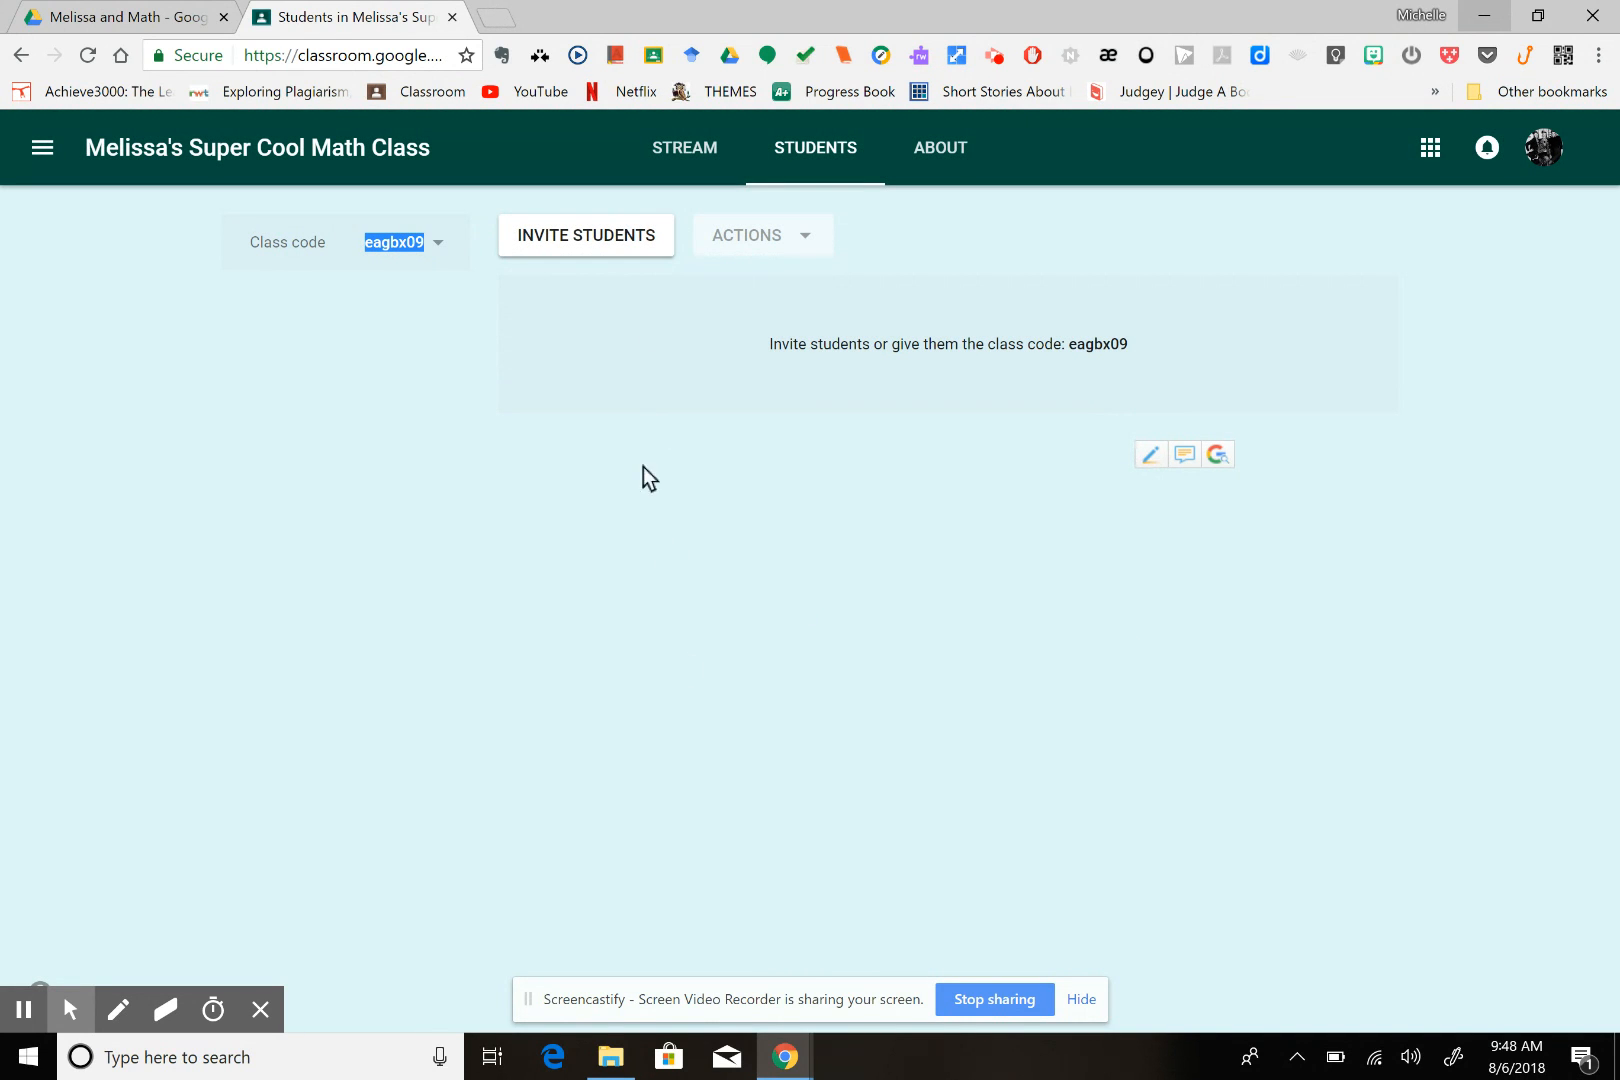
Select a colleague in the class's teacher invitation and cancel the invitation
left_click(938, 157)
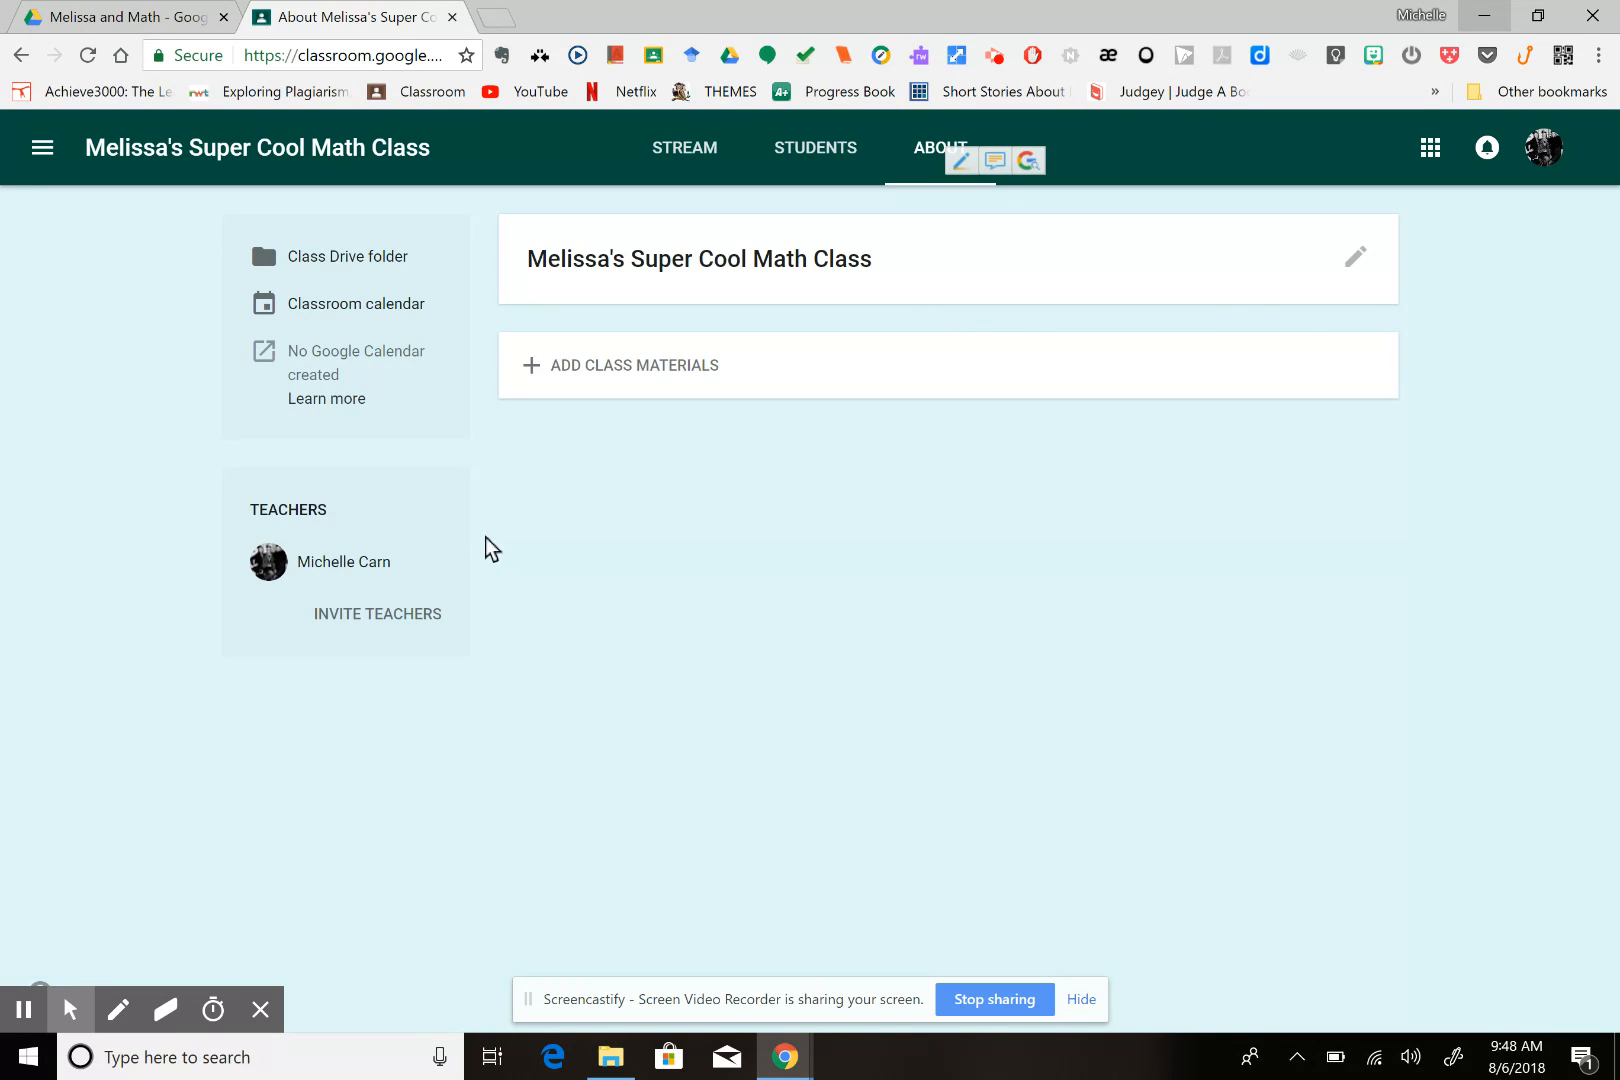
left_click(378, 624)
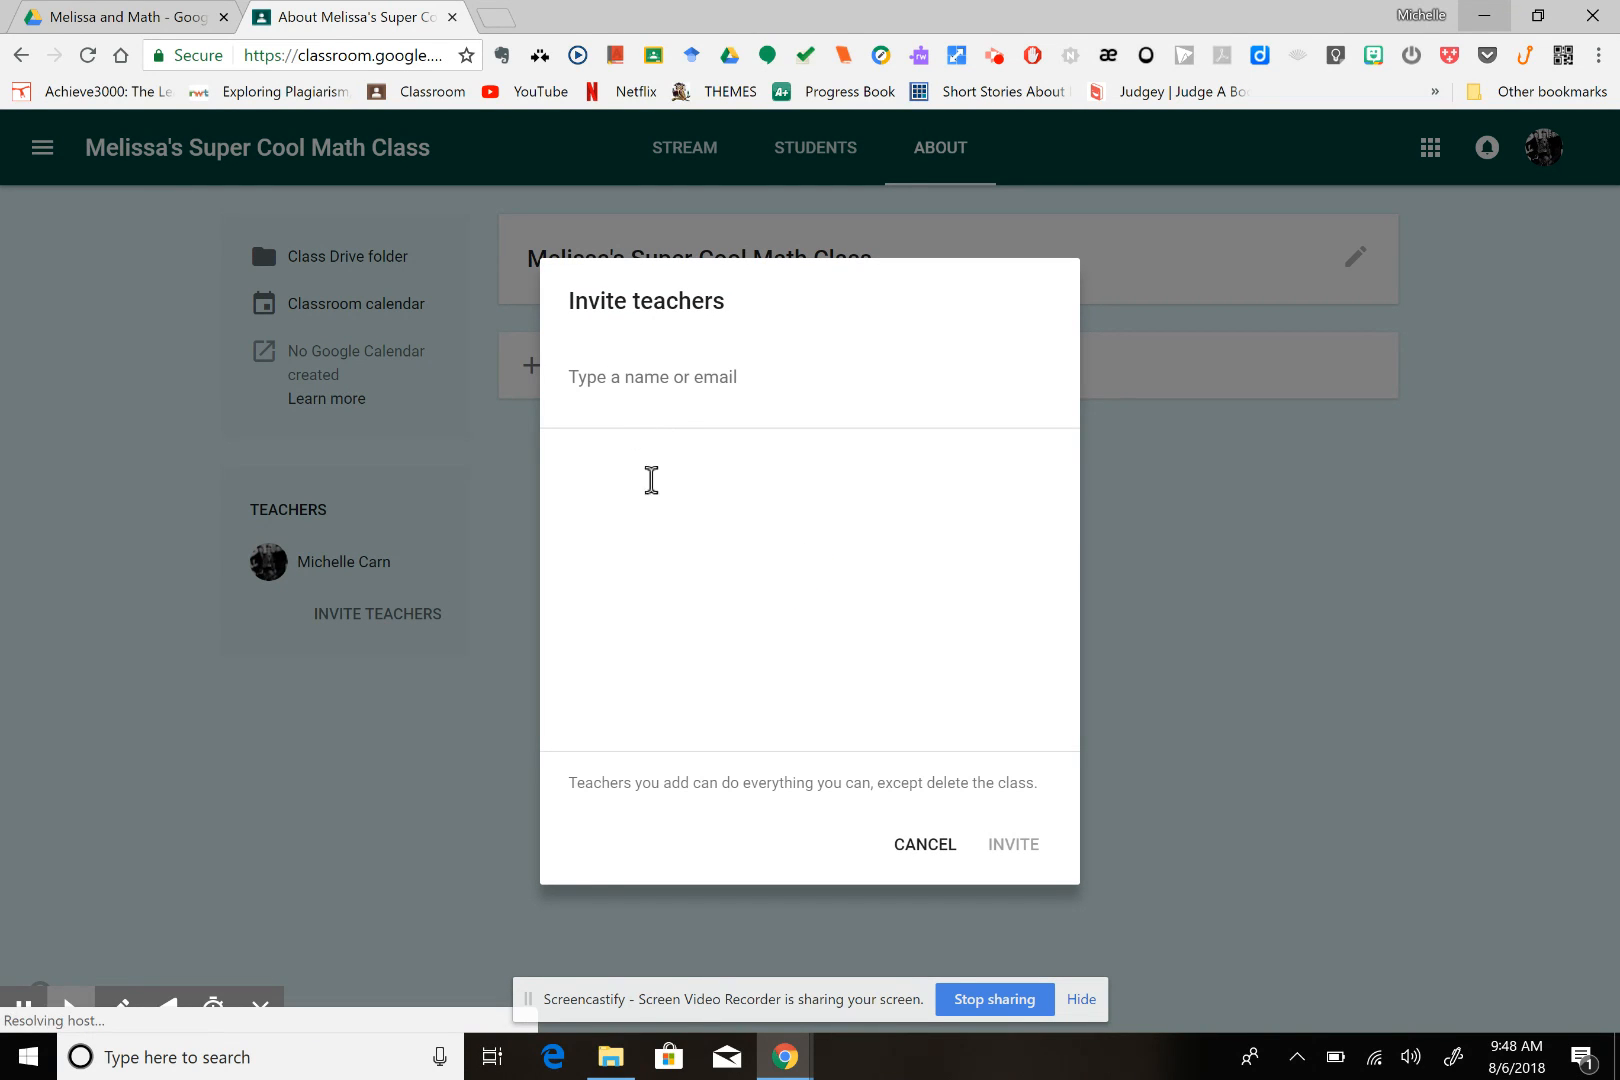
type("Amy")
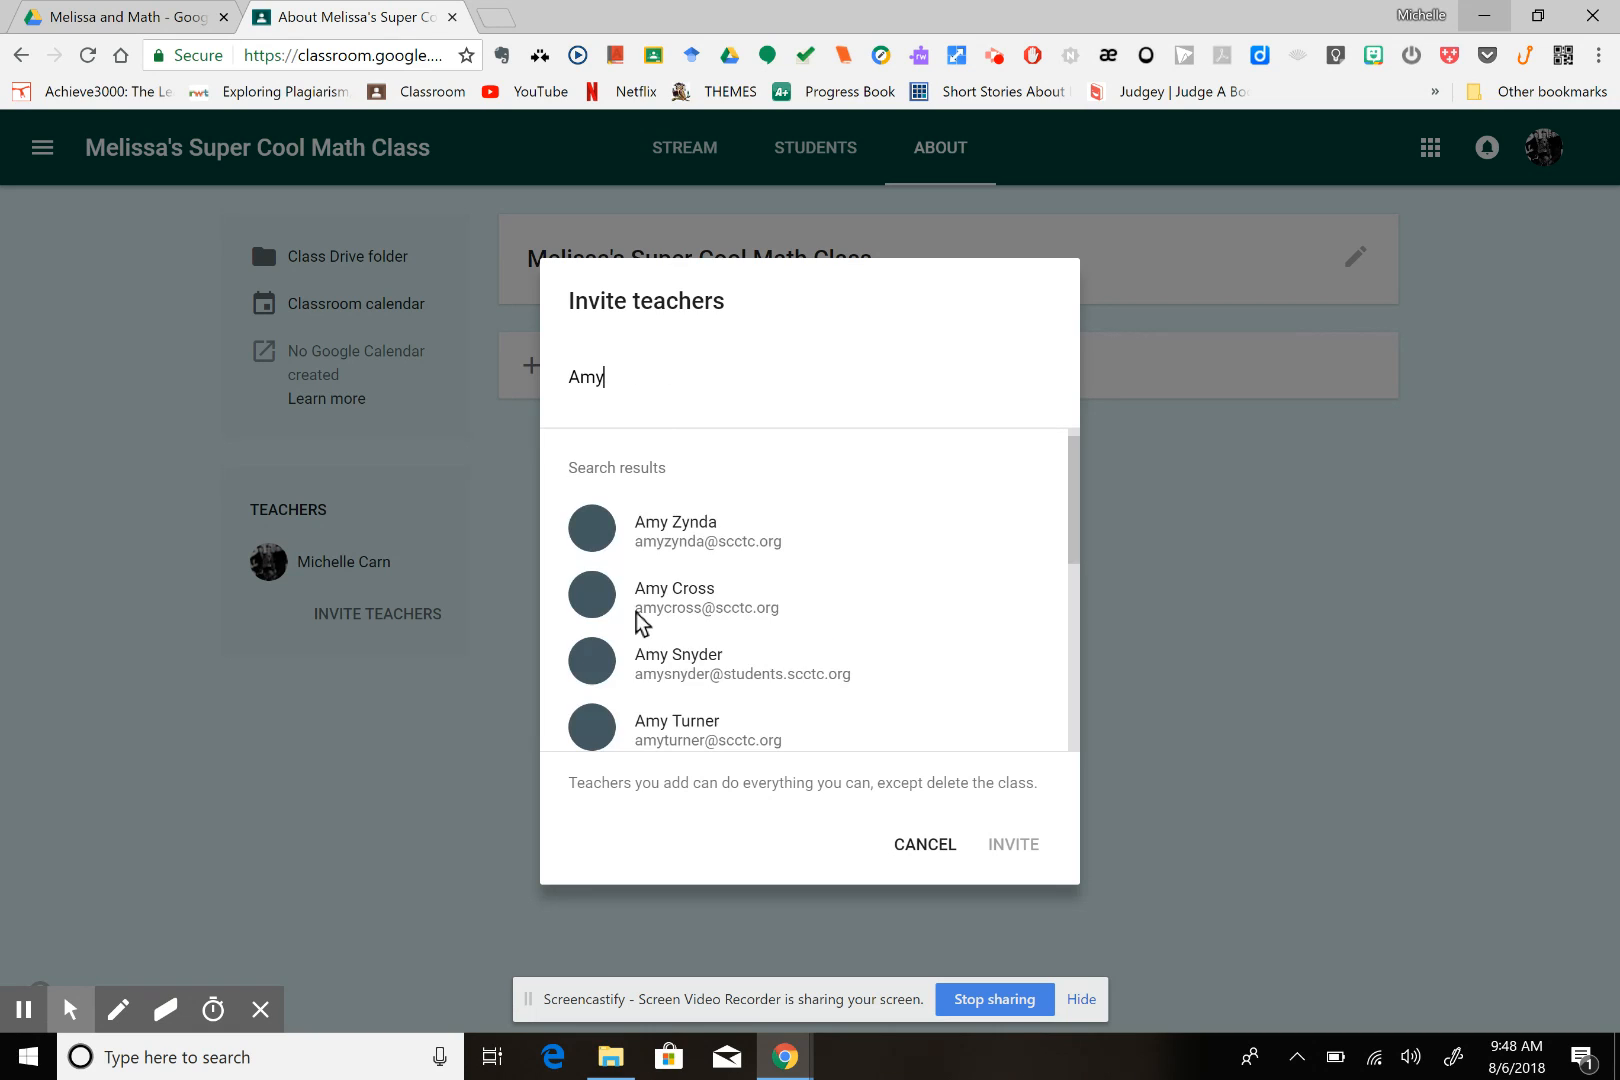
left_click(701, 530)
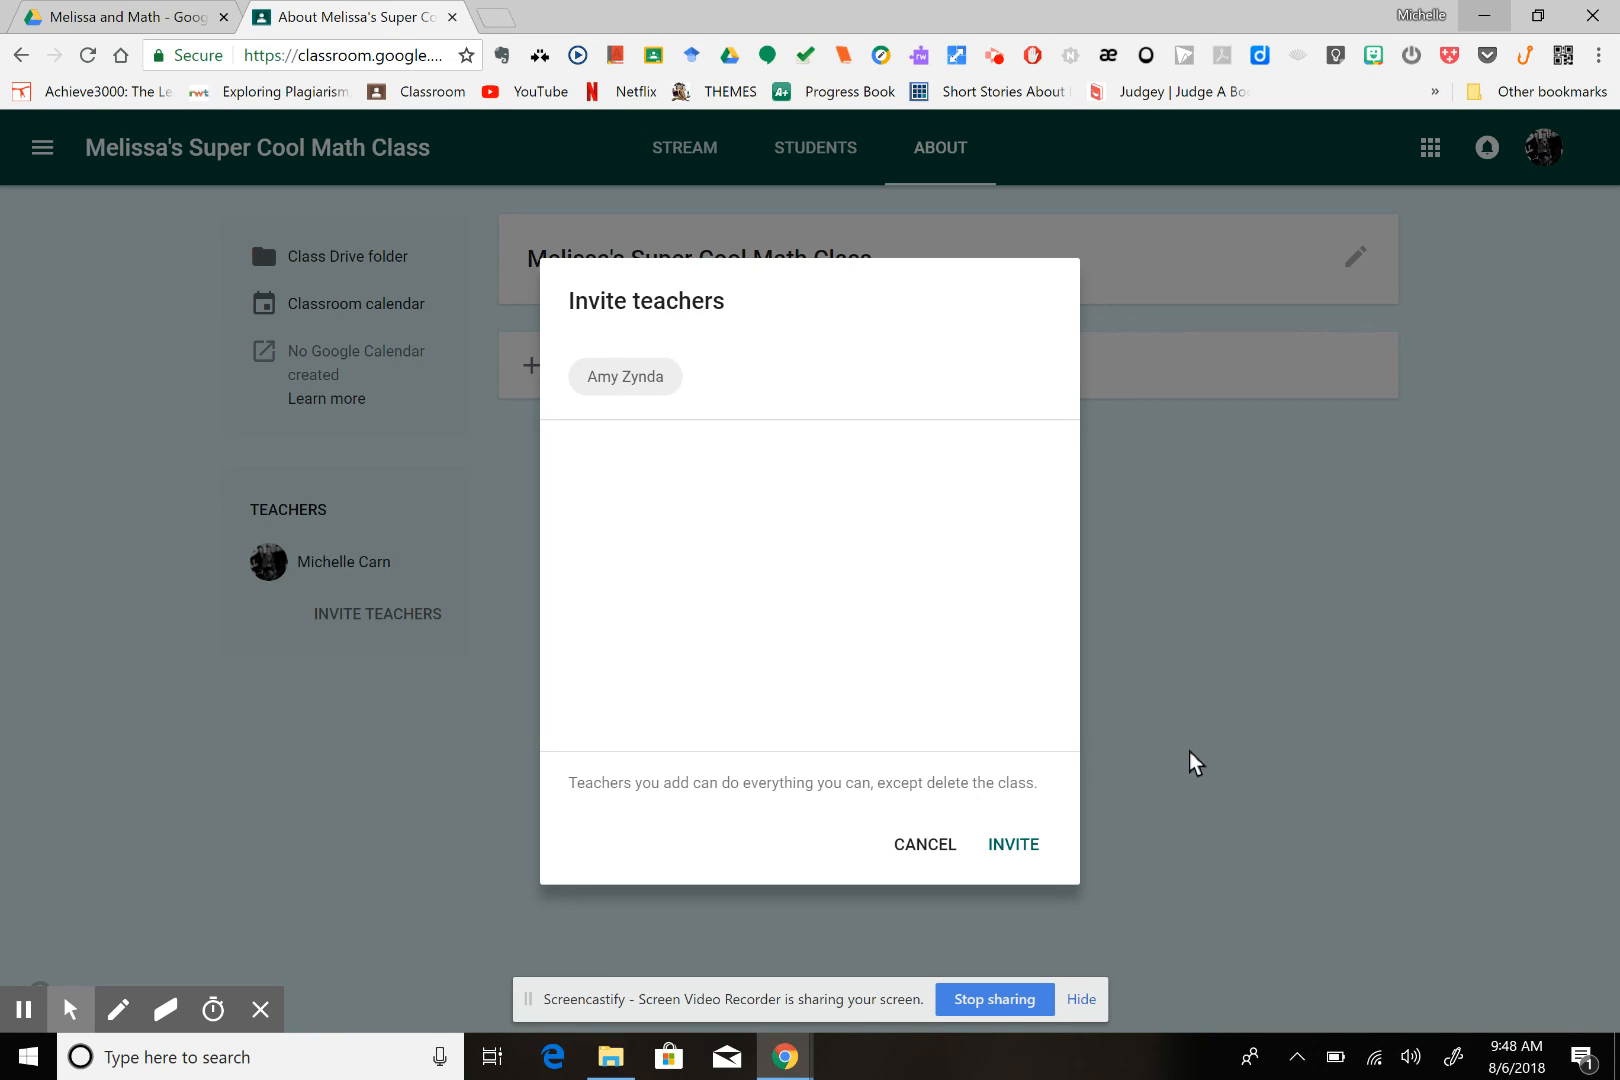
left_click(925, 845)
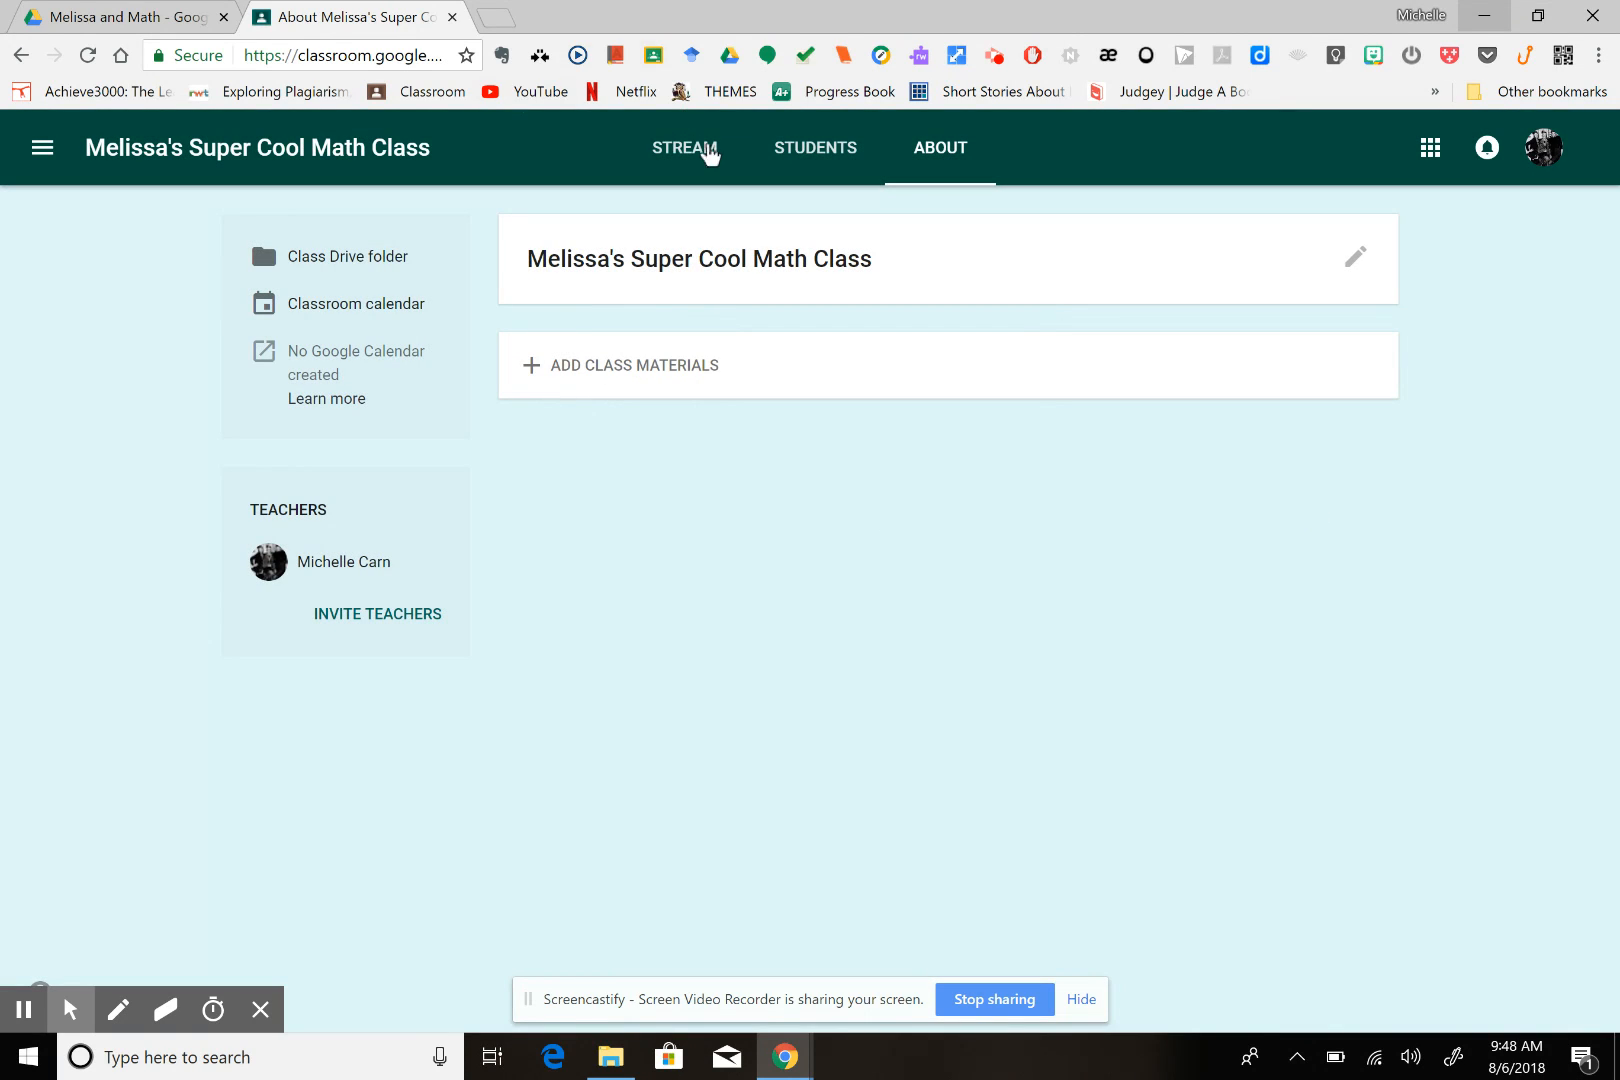
Check the math worksheet files in the Google Drive folder and return to the class stream in Google Classroom
left_click(700, 158)
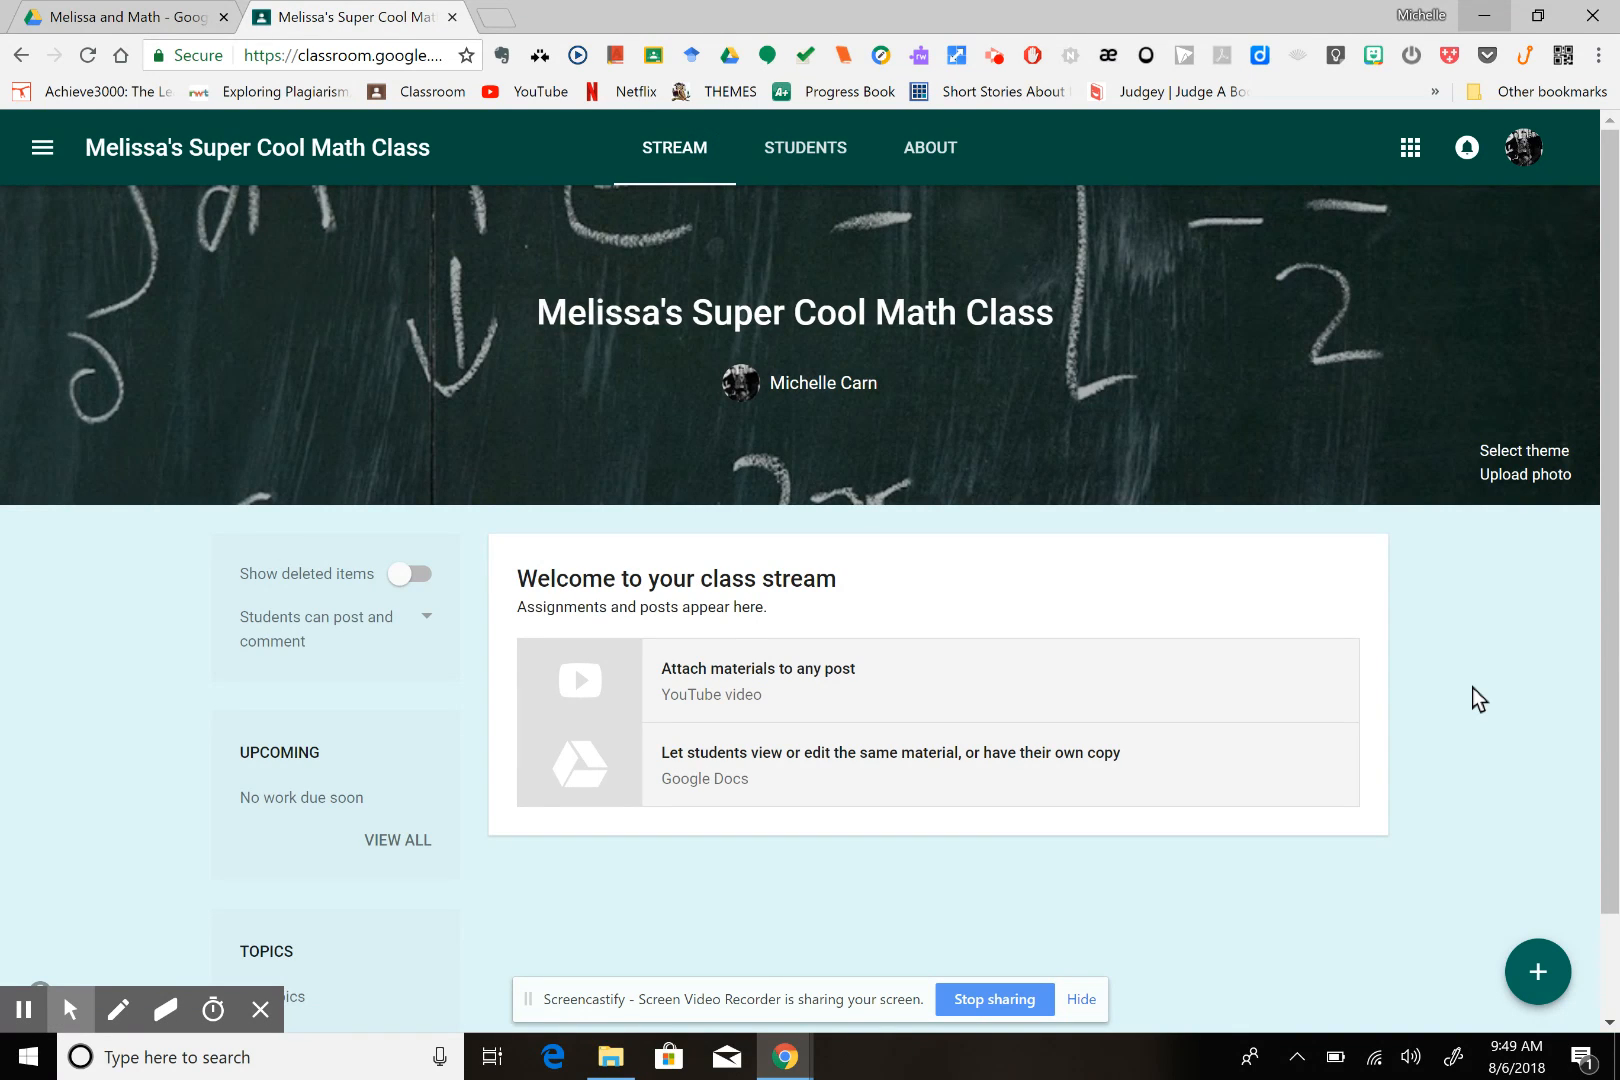
left_click(145, 18)
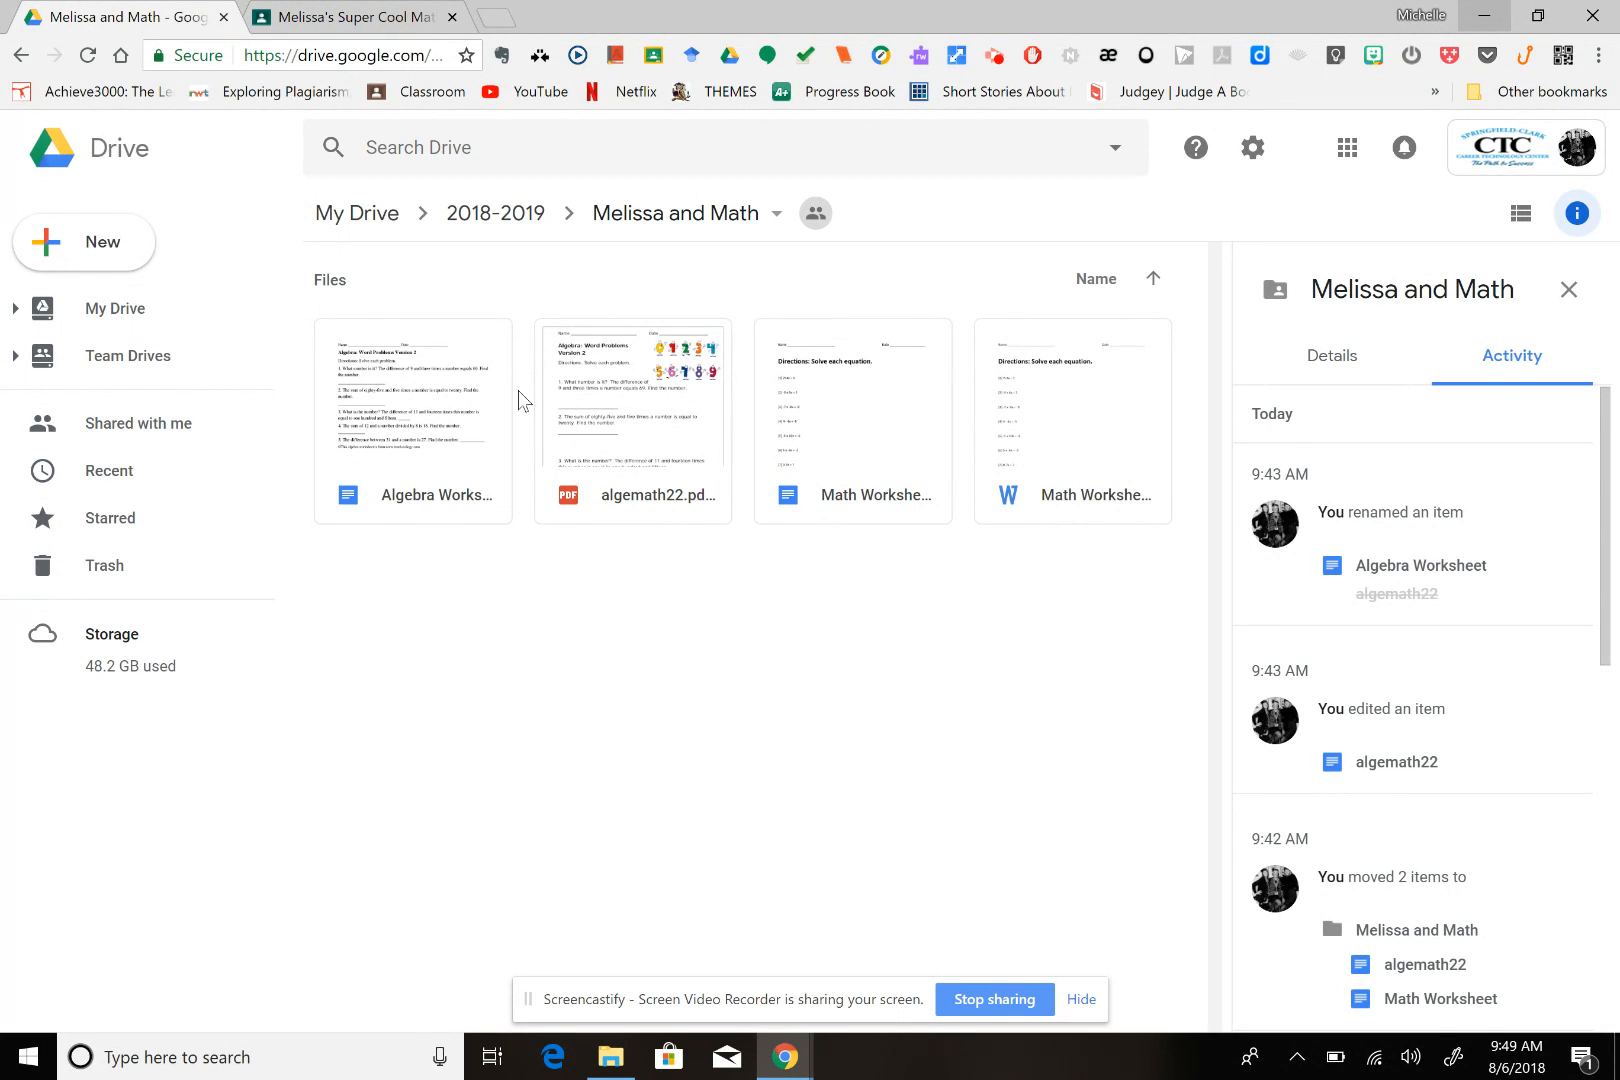
left_click(357, 17)
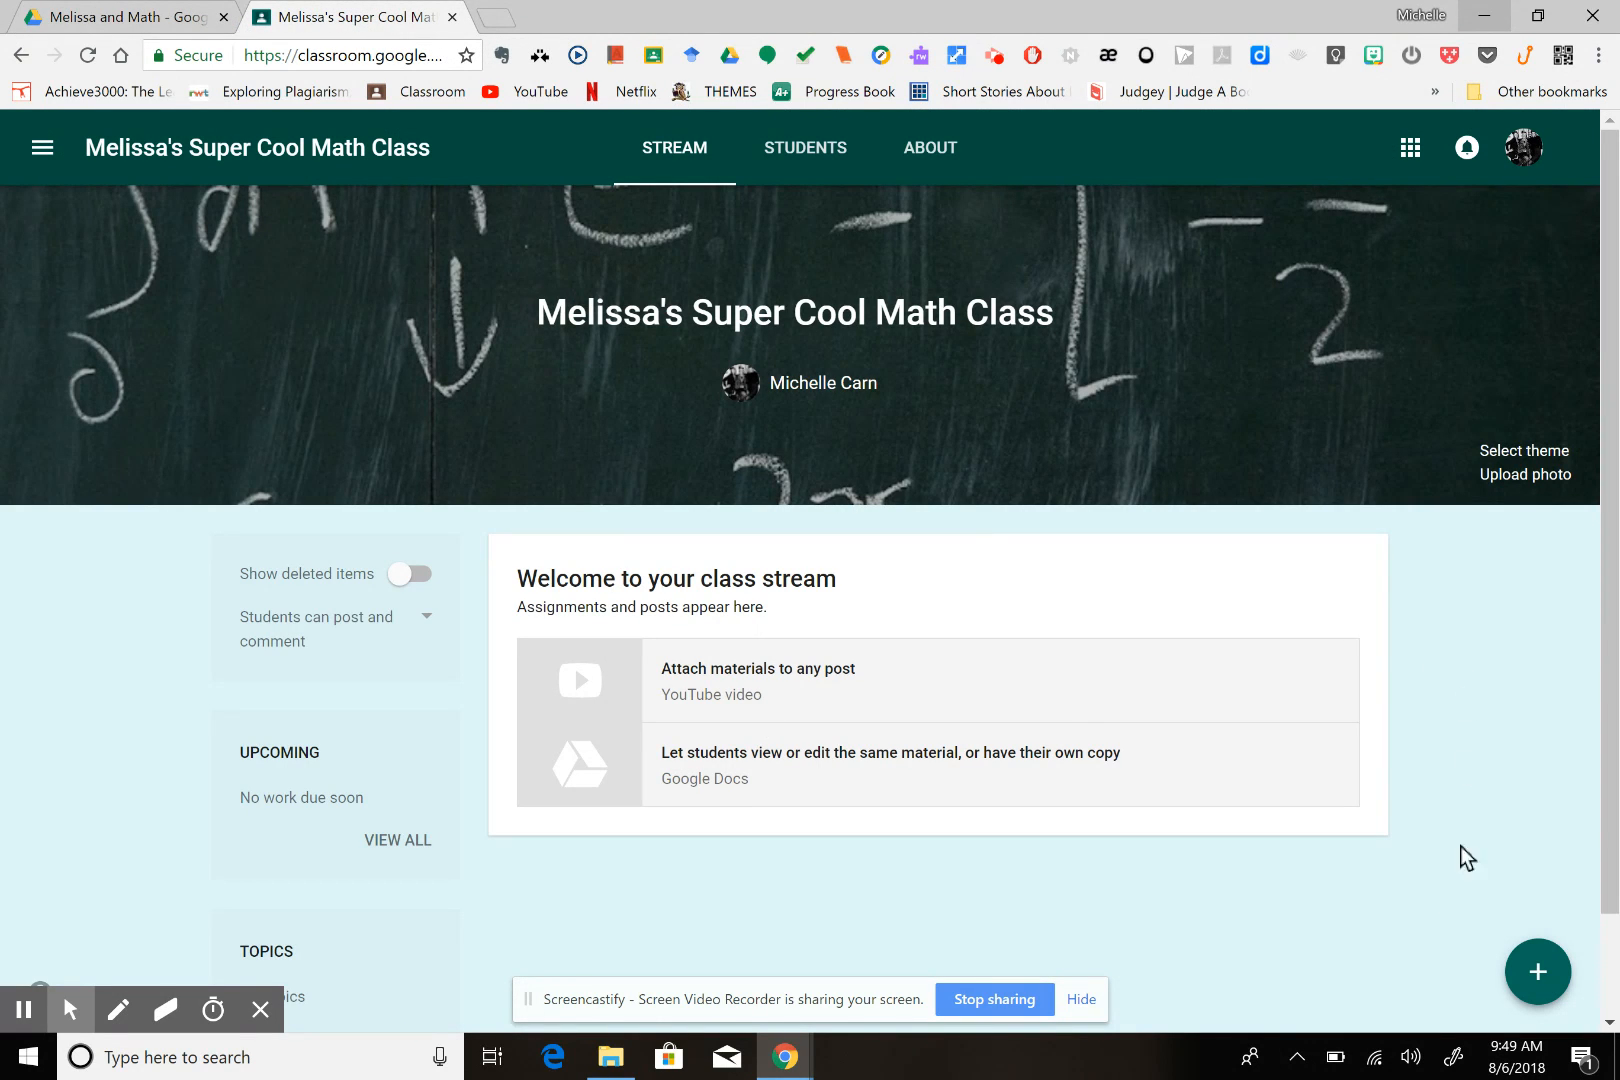
Create a new assignment titled "Algebra Worksheet #27" in the class stream
left_click(1541, 980)
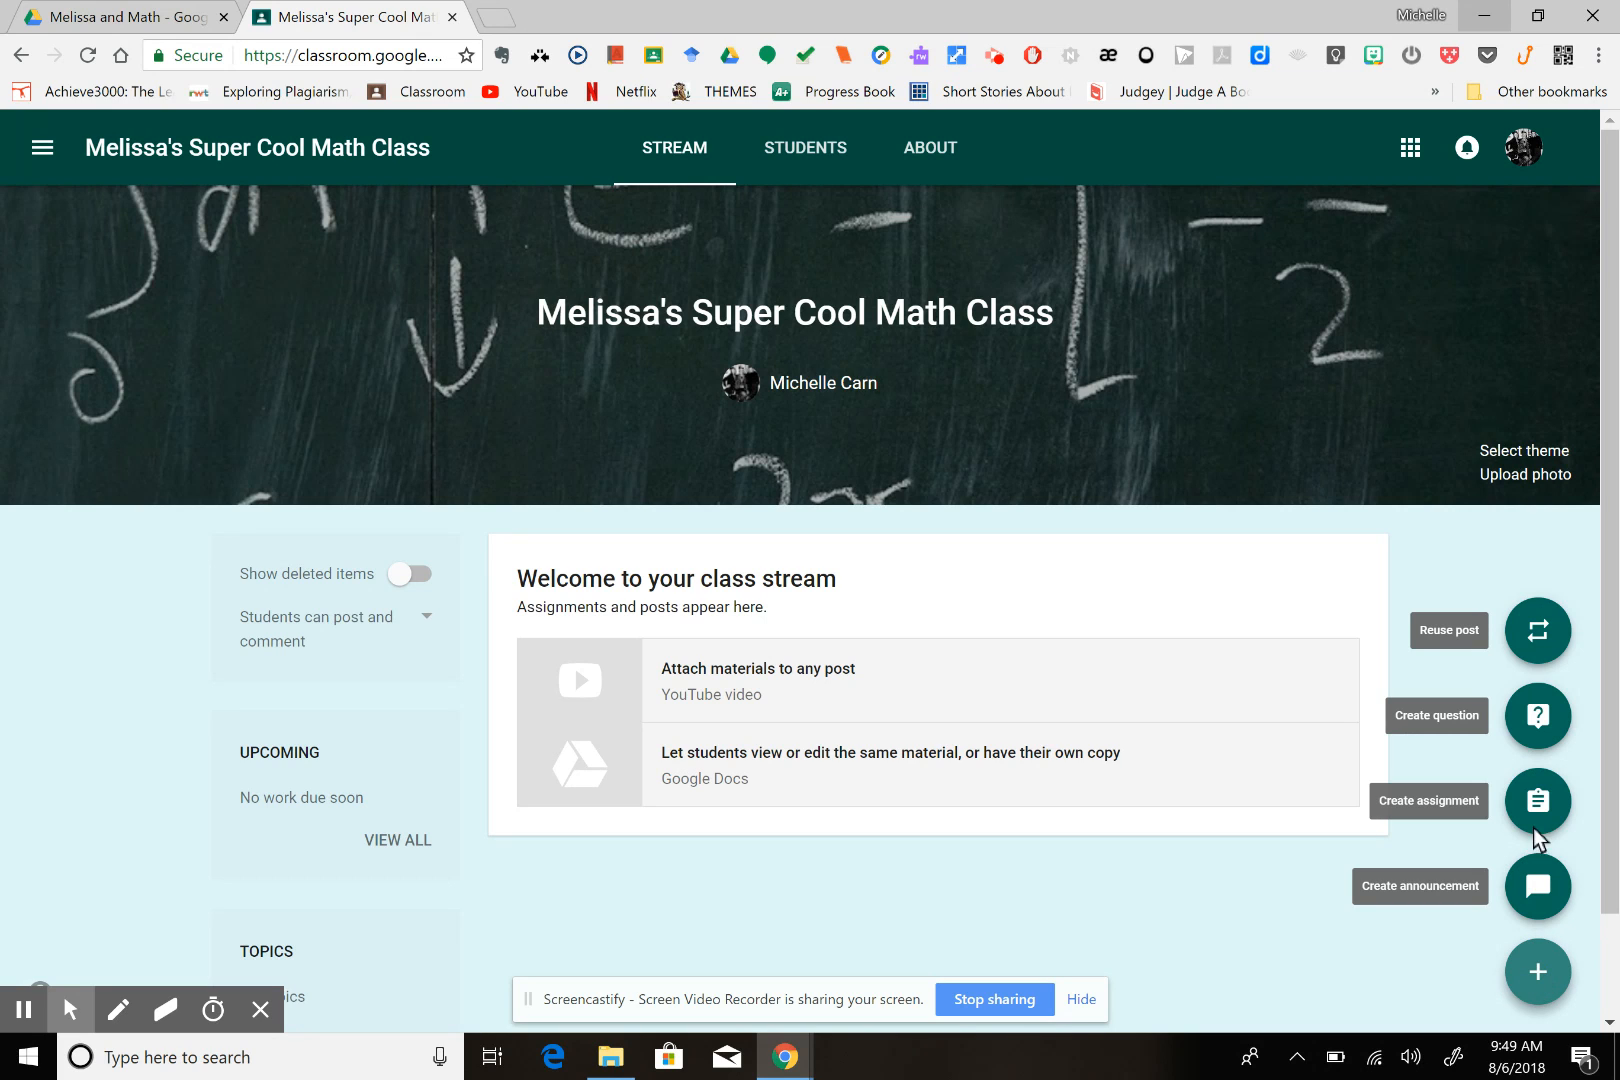
left_click(1540, 801)
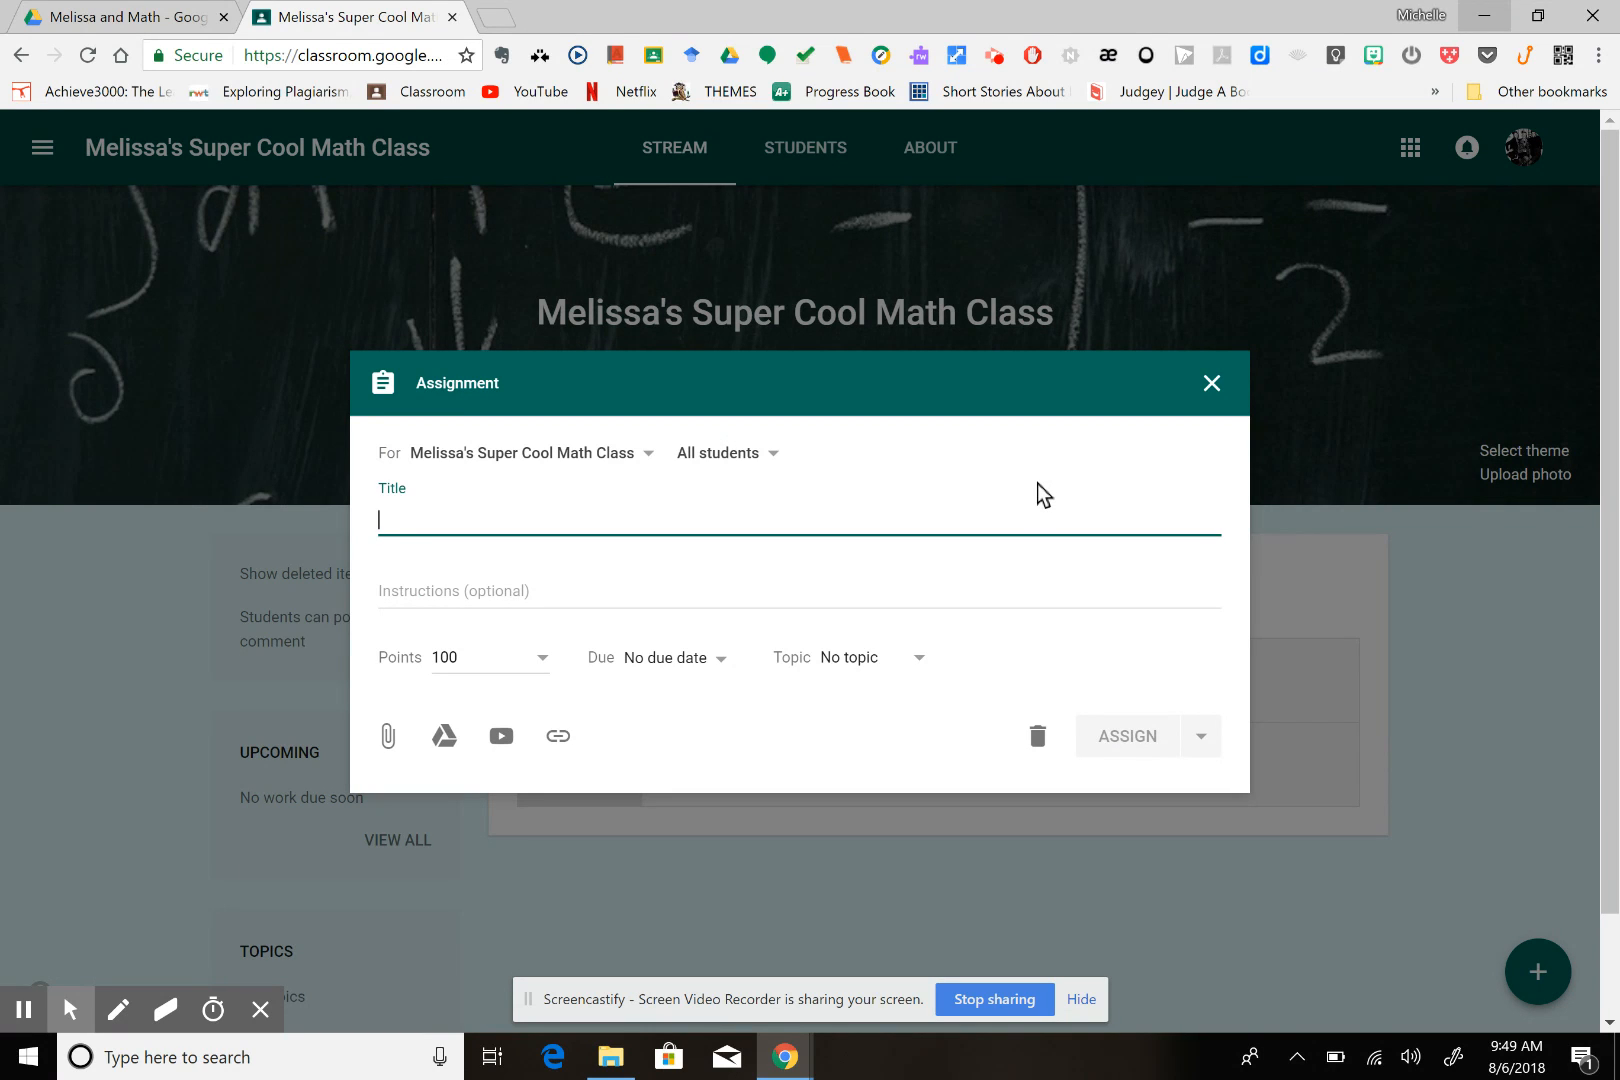
type("Aleg")
key("BackSpace")
key("BackSpace")
key("BackSpace")
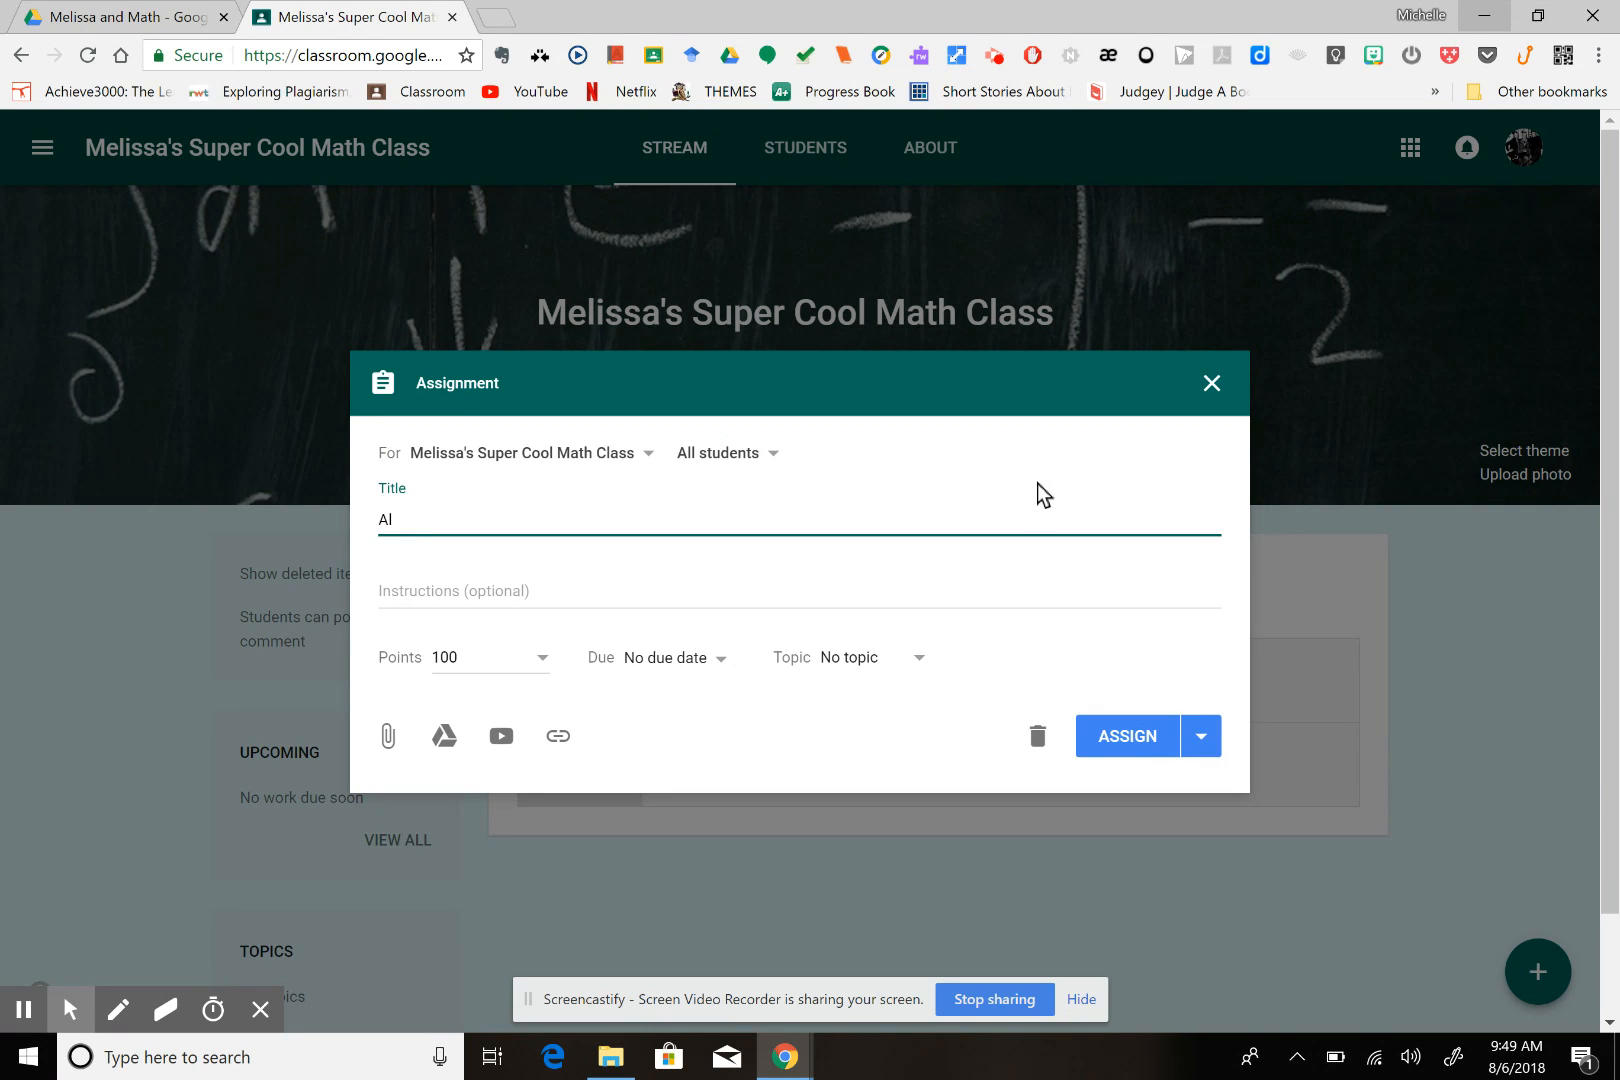
type("lg")
key("BackSpace")
key("BackSpace")
type("lgebra Worksheet #27")
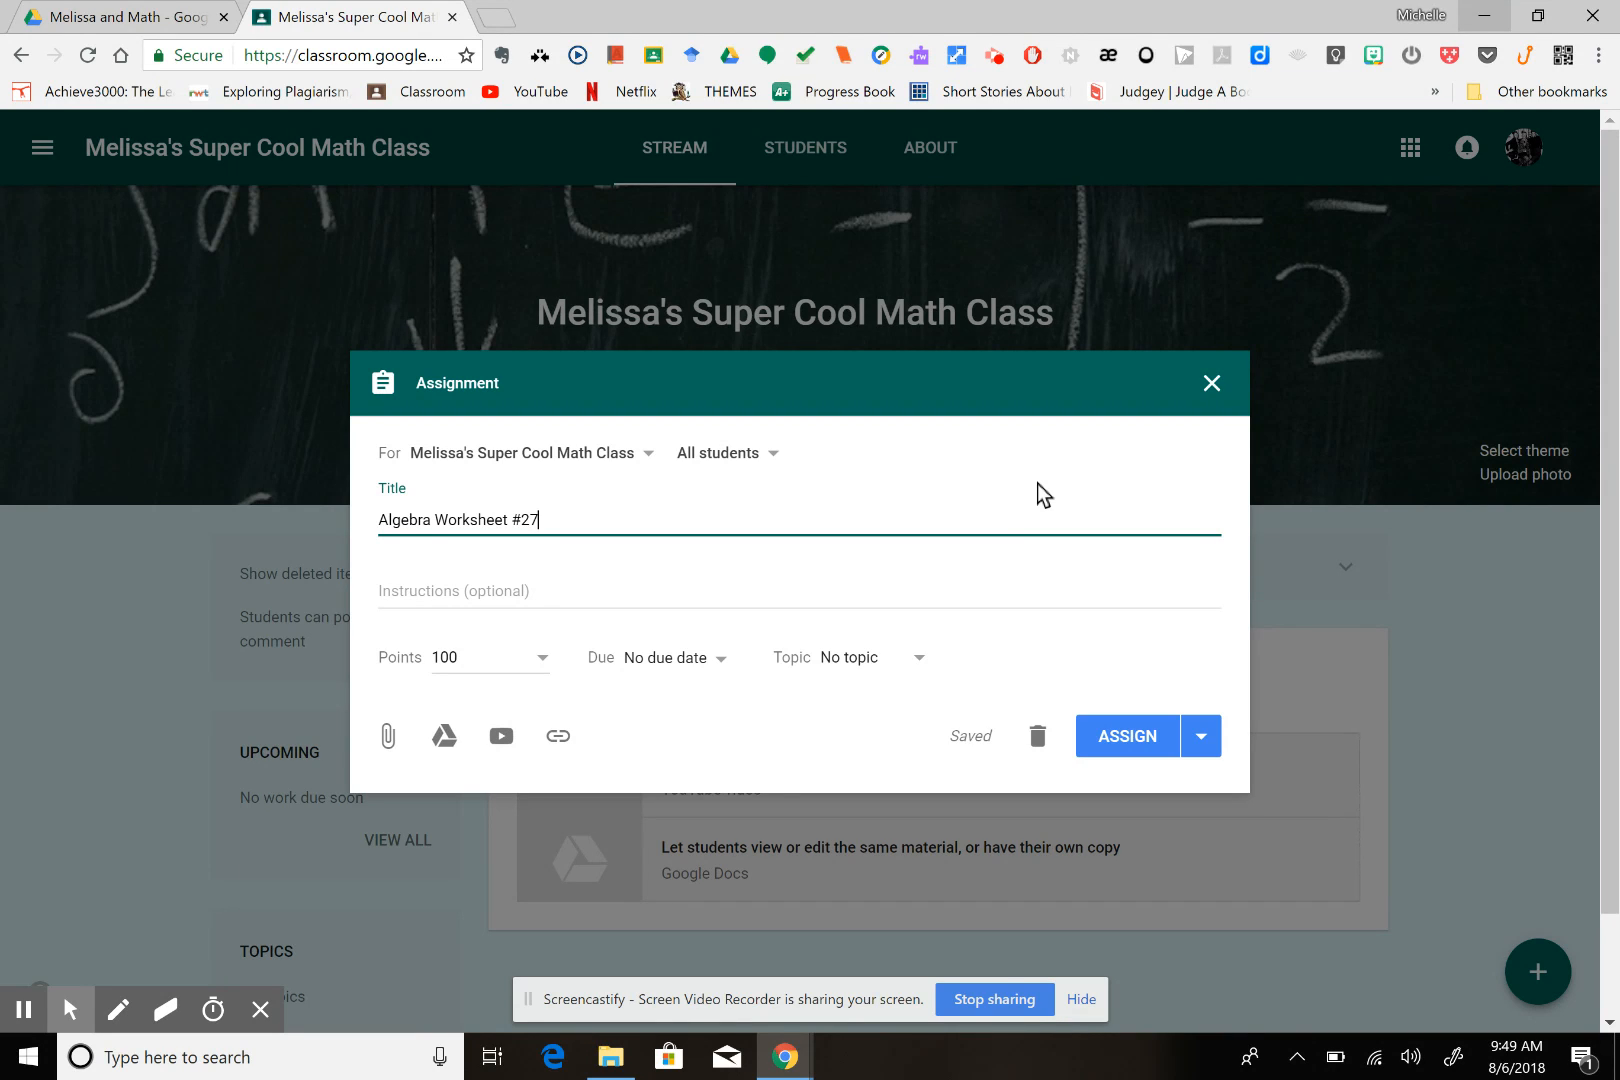
Enter the assignment instructions "Please complete this assignment in class and show all work."
left_click(605, 585)
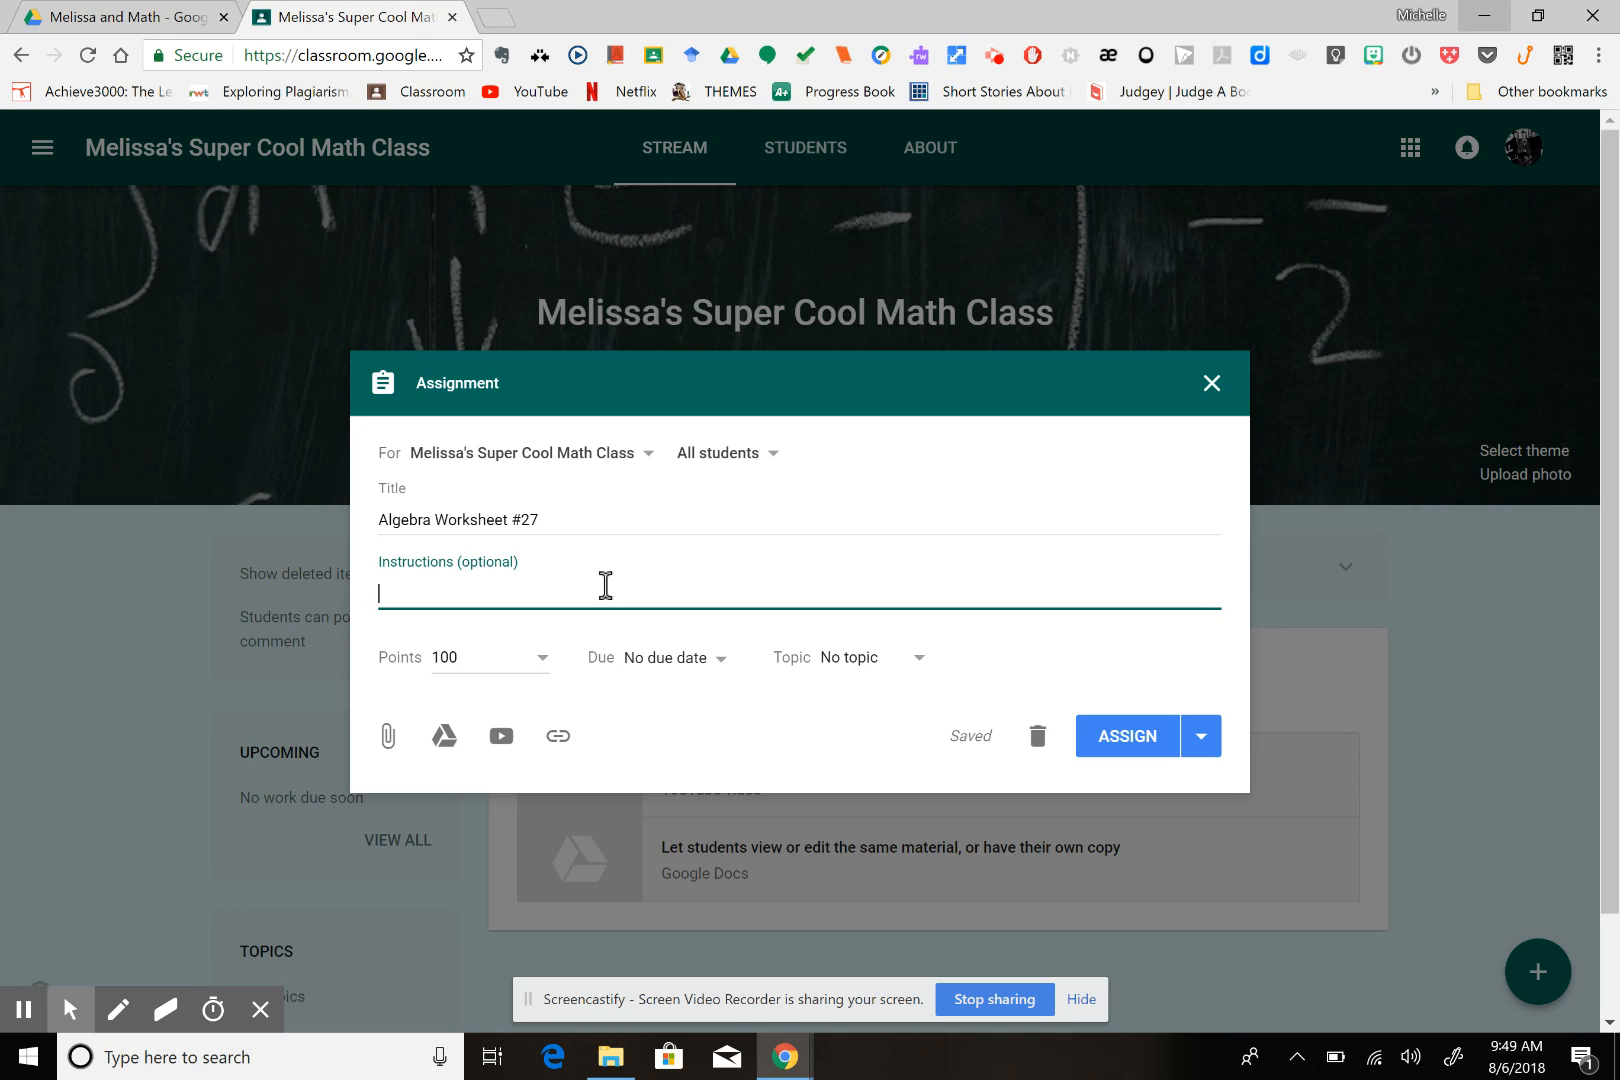
type("Please complete this assi")
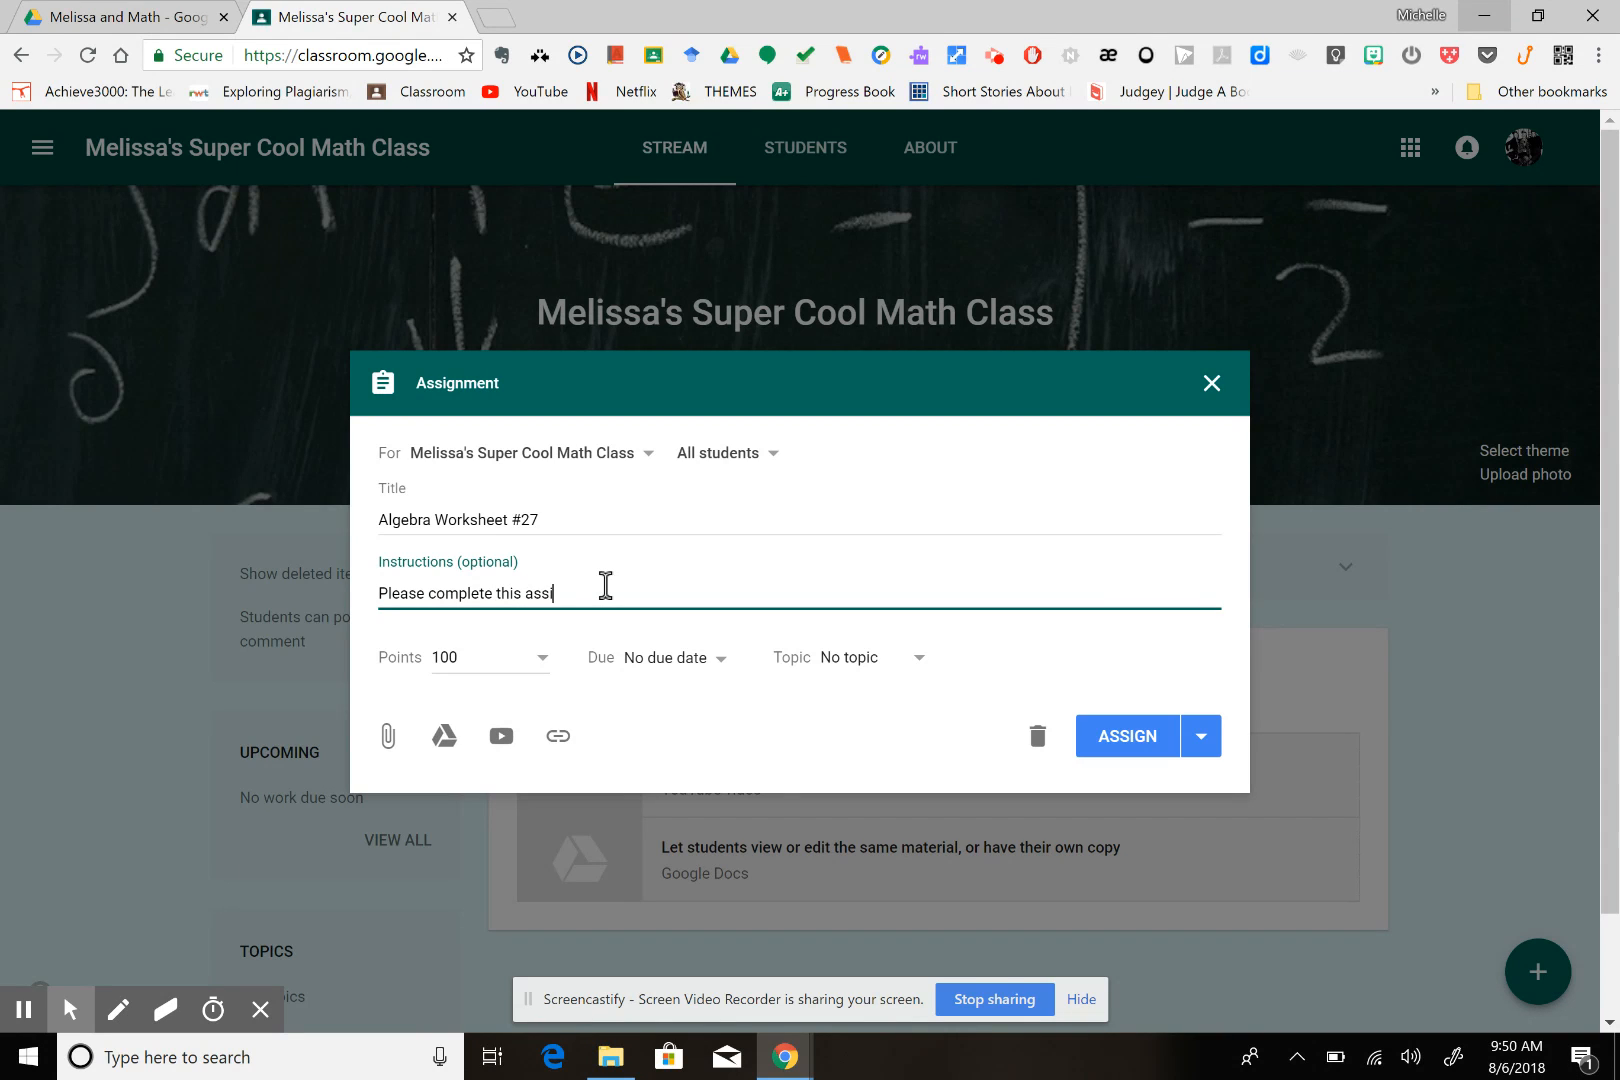
type("gnment in class and show all work.")
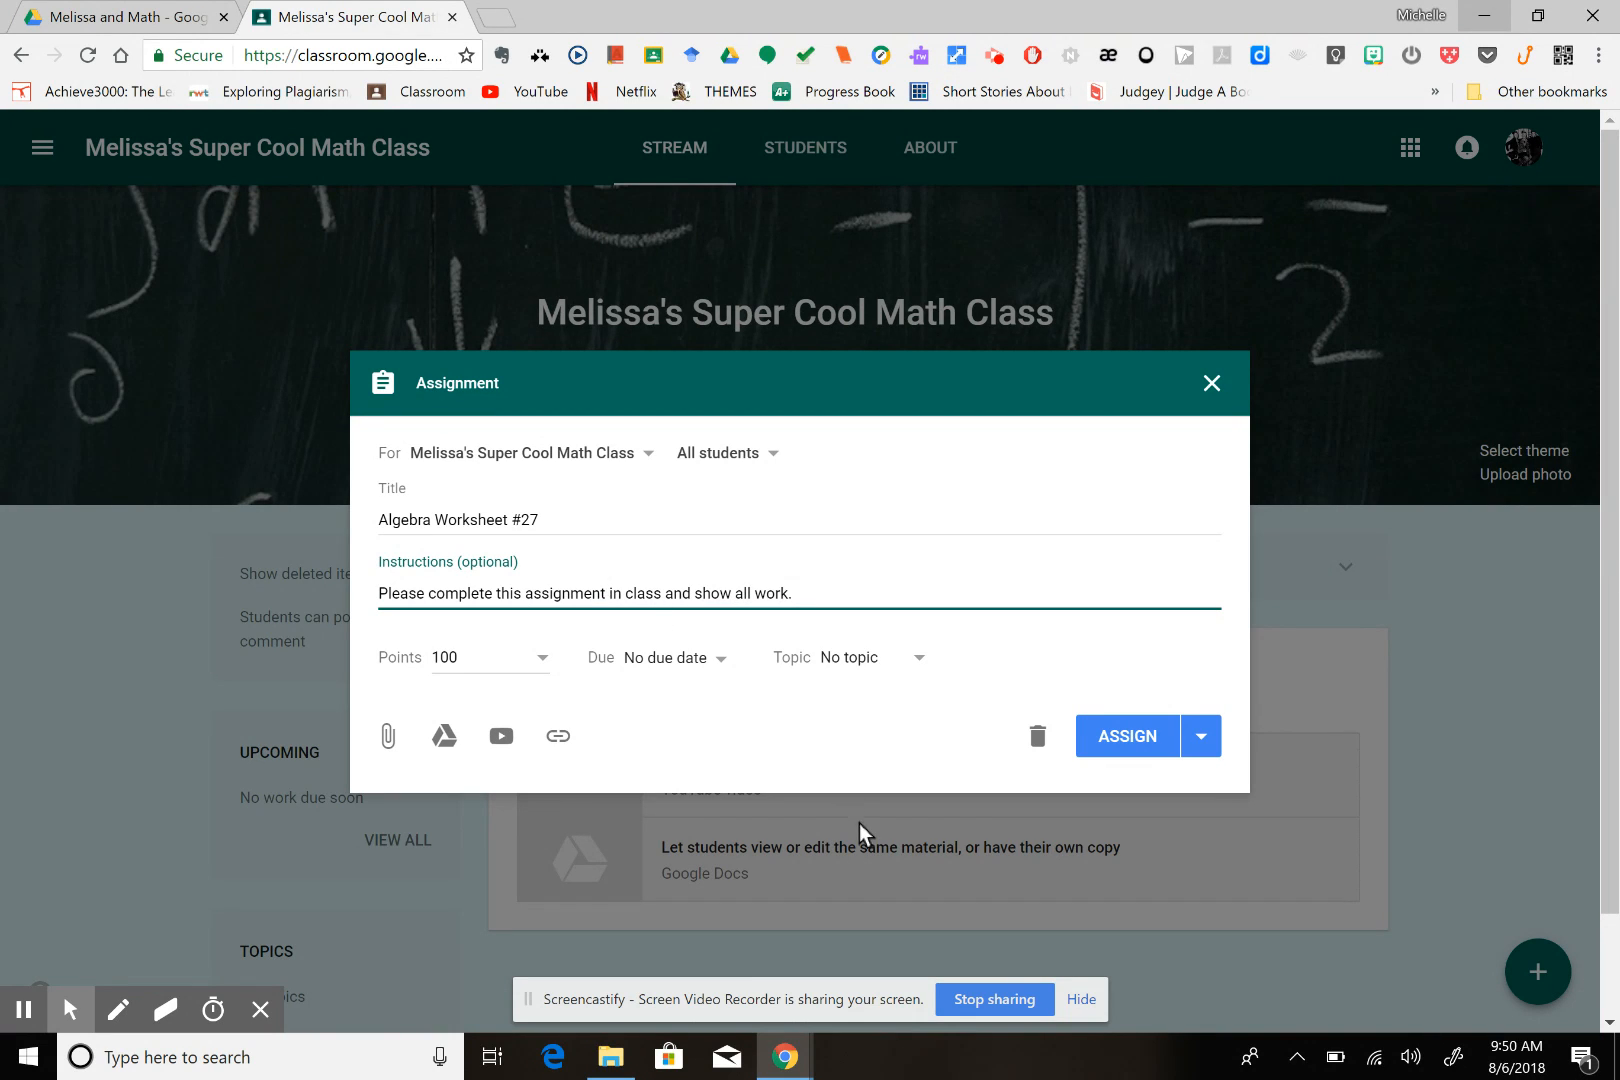
Create the topic "Algebra Worksheets" for the assignment
left_click(920, 659)
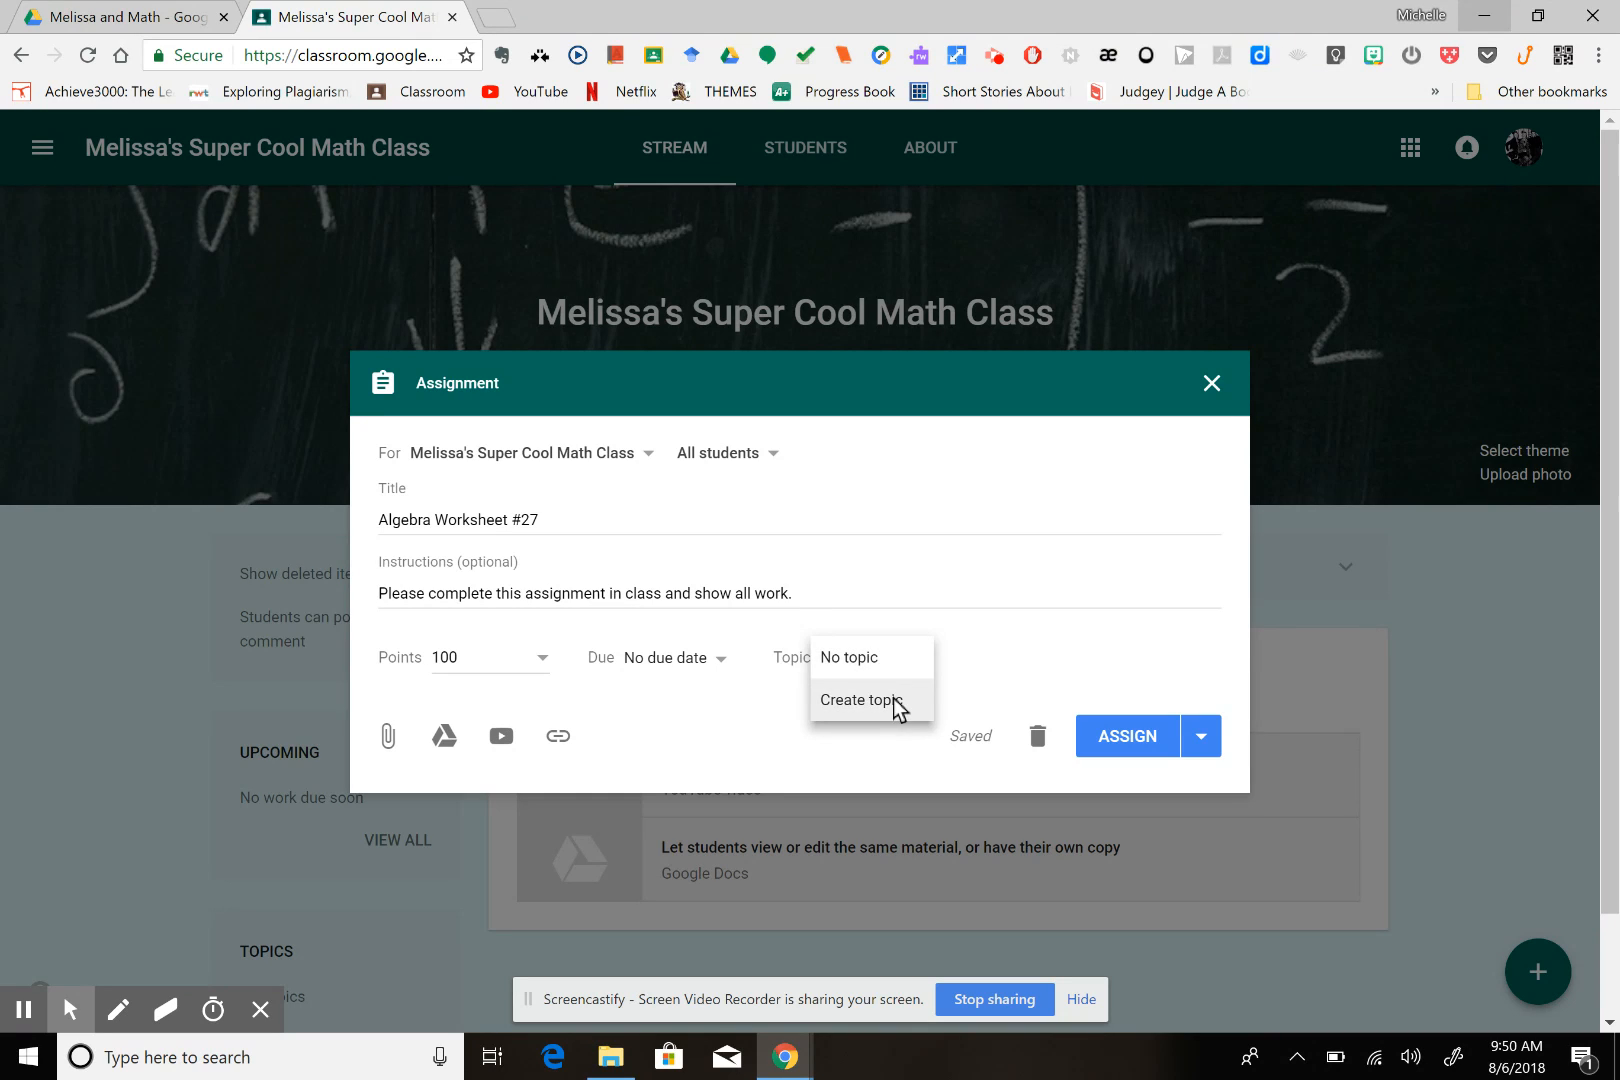
left_click(895, 700)
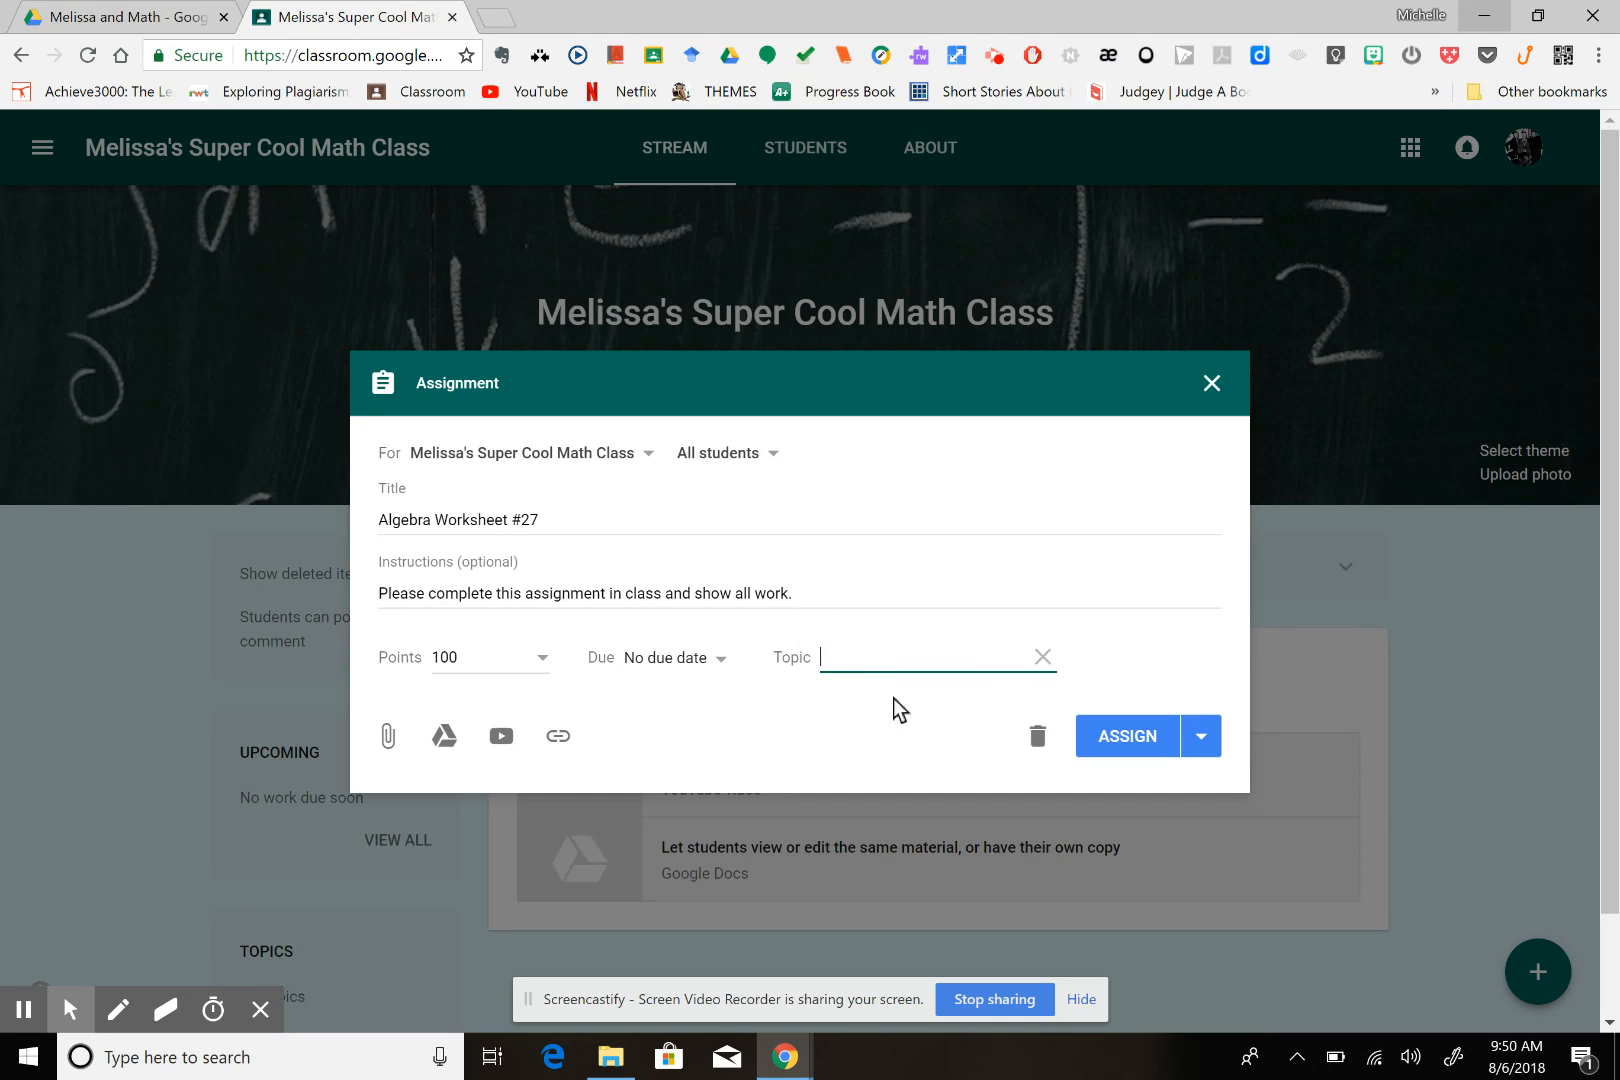
type("Algebra Work")
type("sheets")
left_click(858, 758)
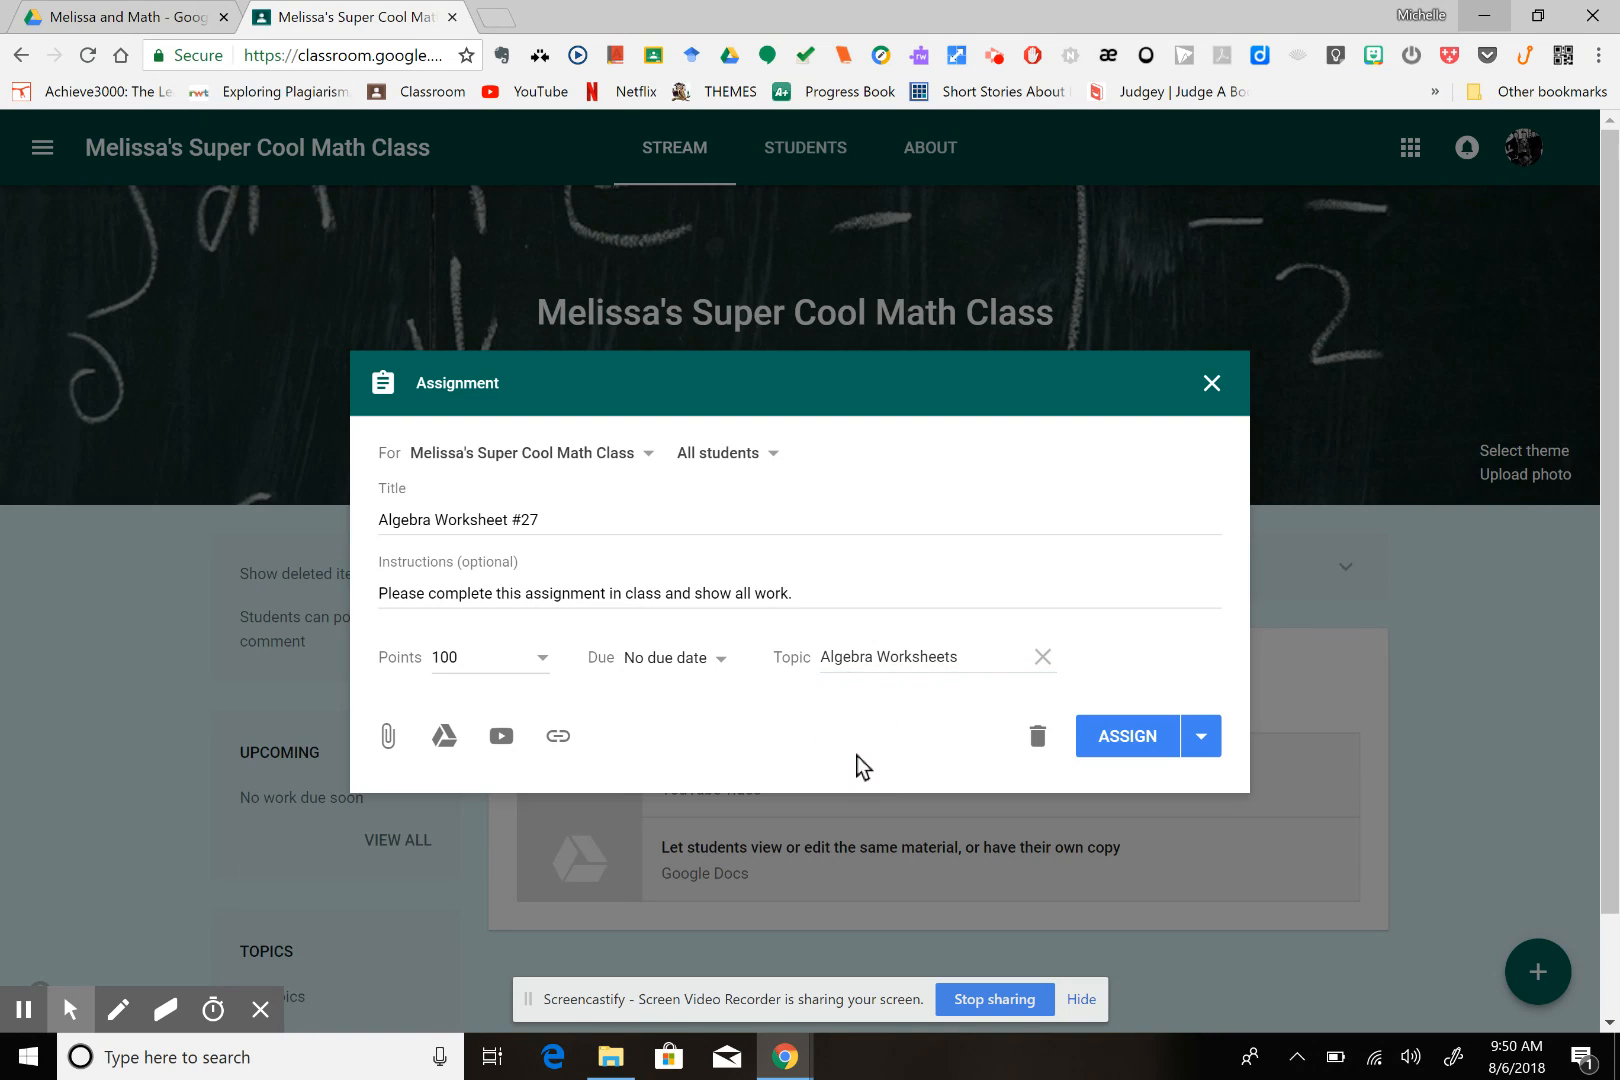
Set the assignment's points to Ungraded
left_click(541, 659)
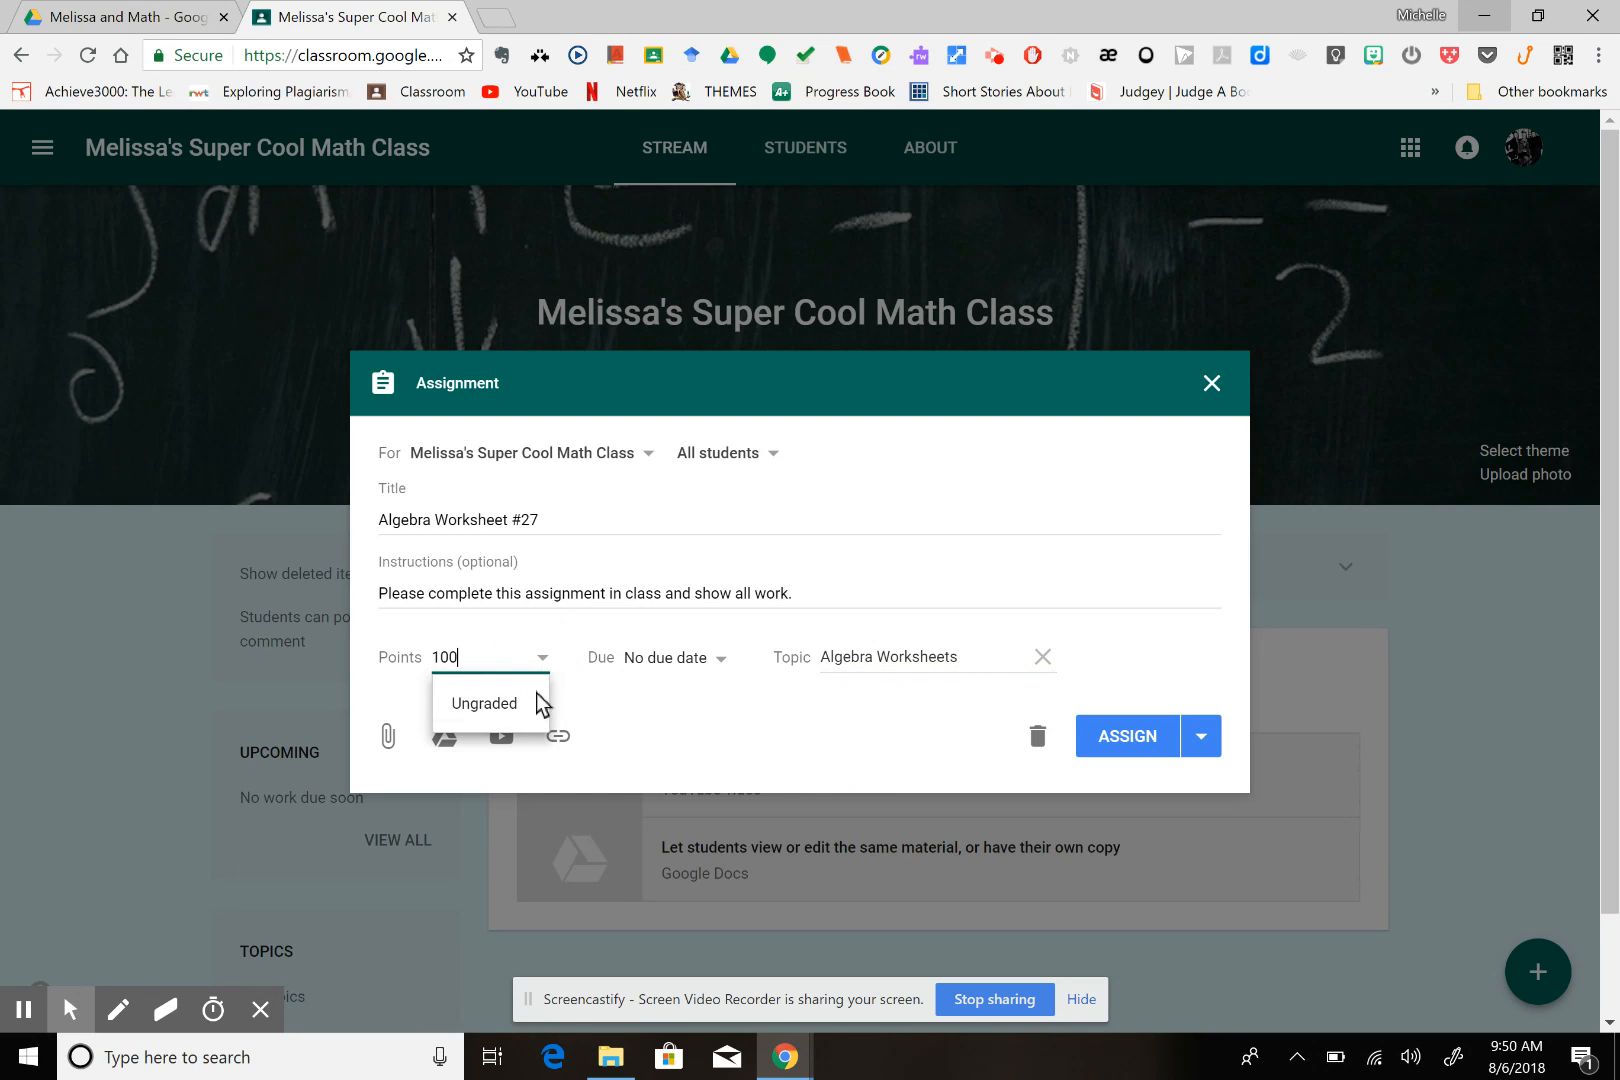
left_click(510, 712)
left_click(787, 759)
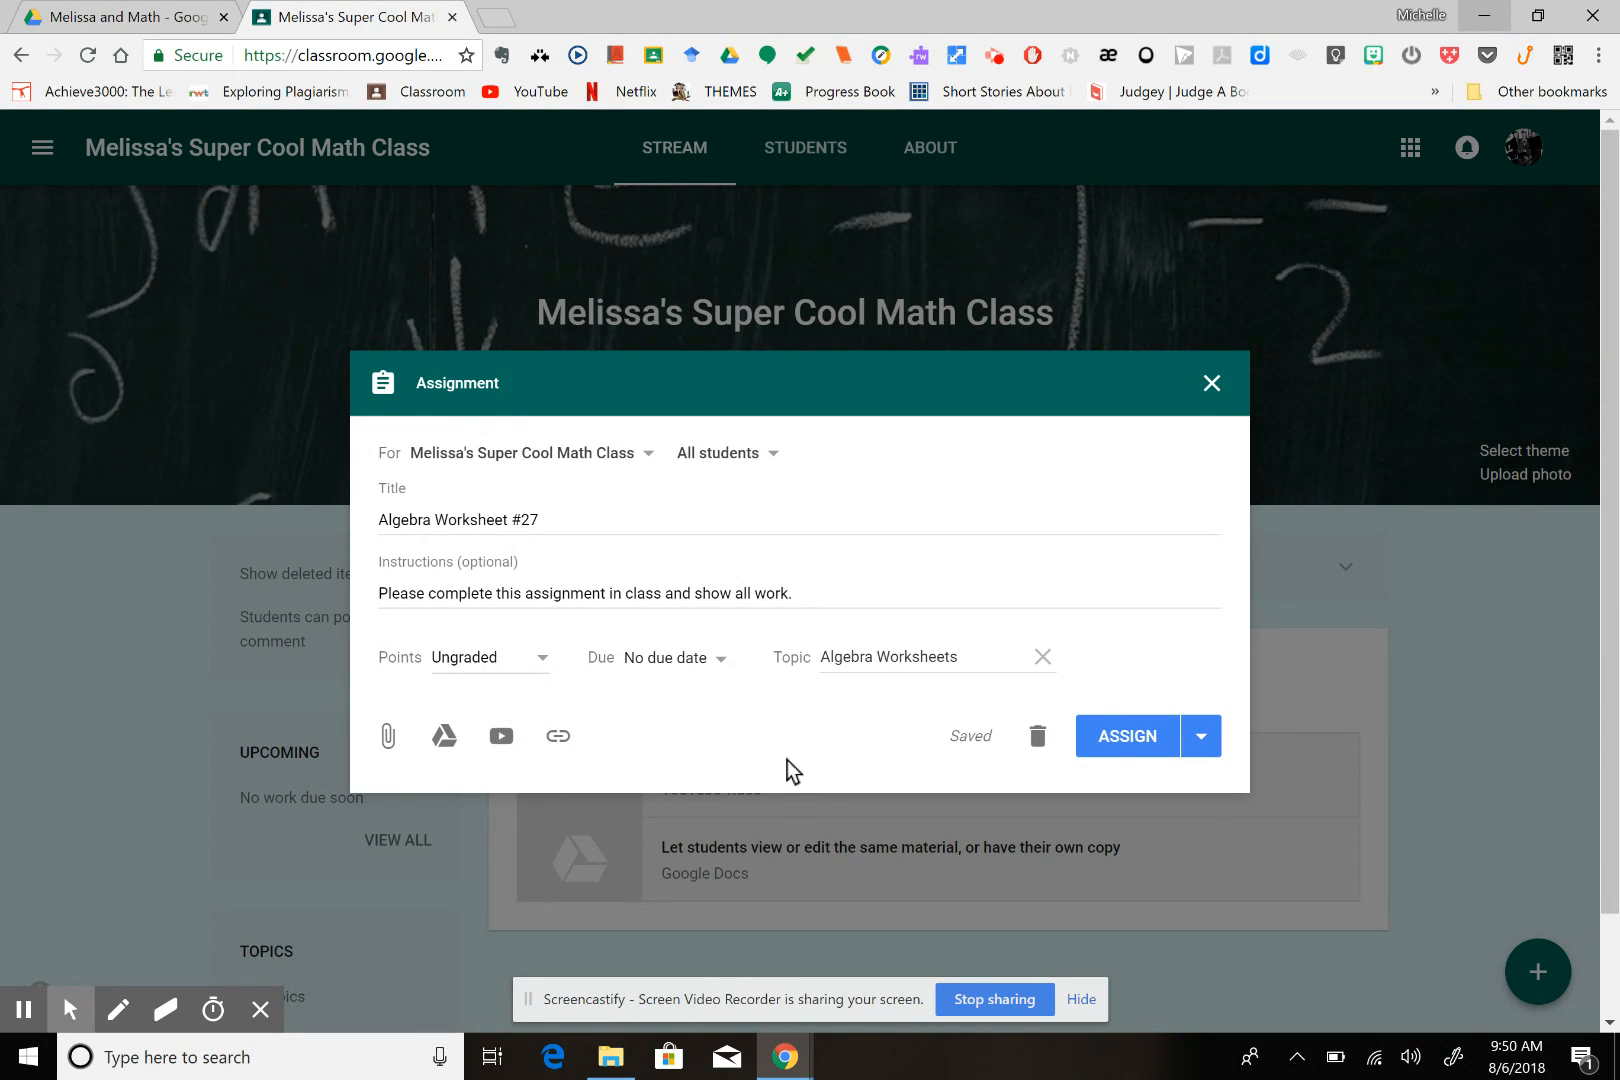
Set the assignment's due date to Aug 8, 2018 and the due time to 2:30 PM
left_click(719, 666)
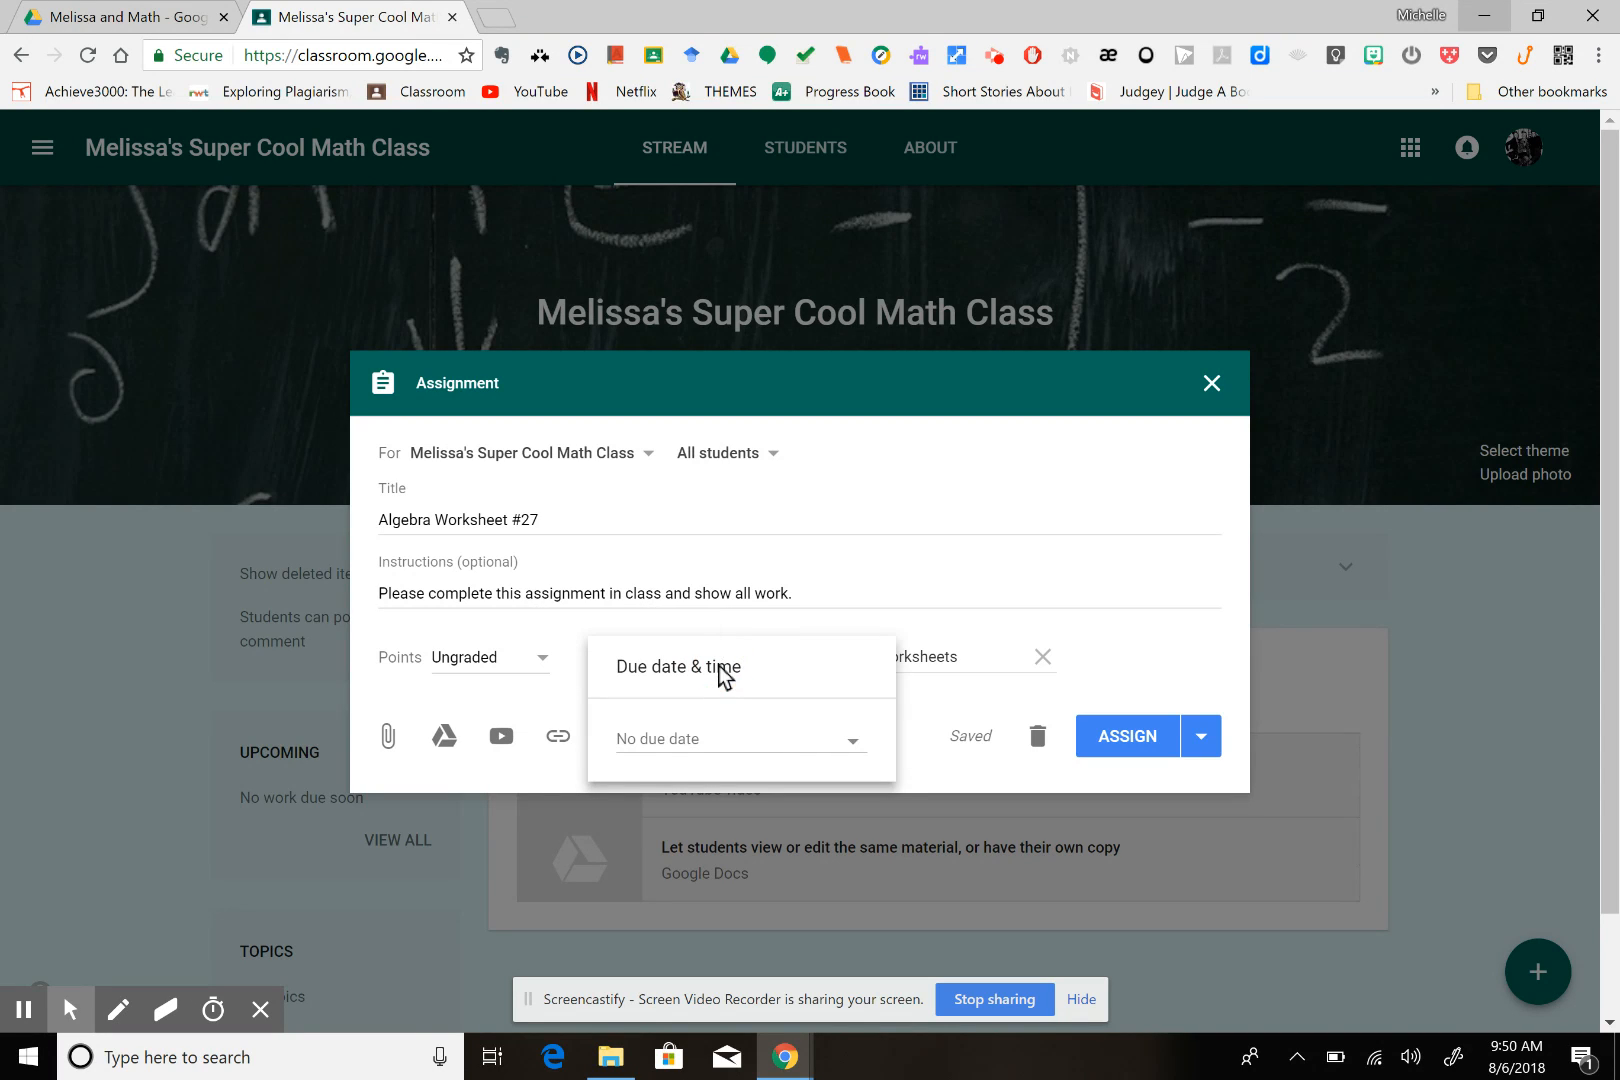
left_click(692, 745)
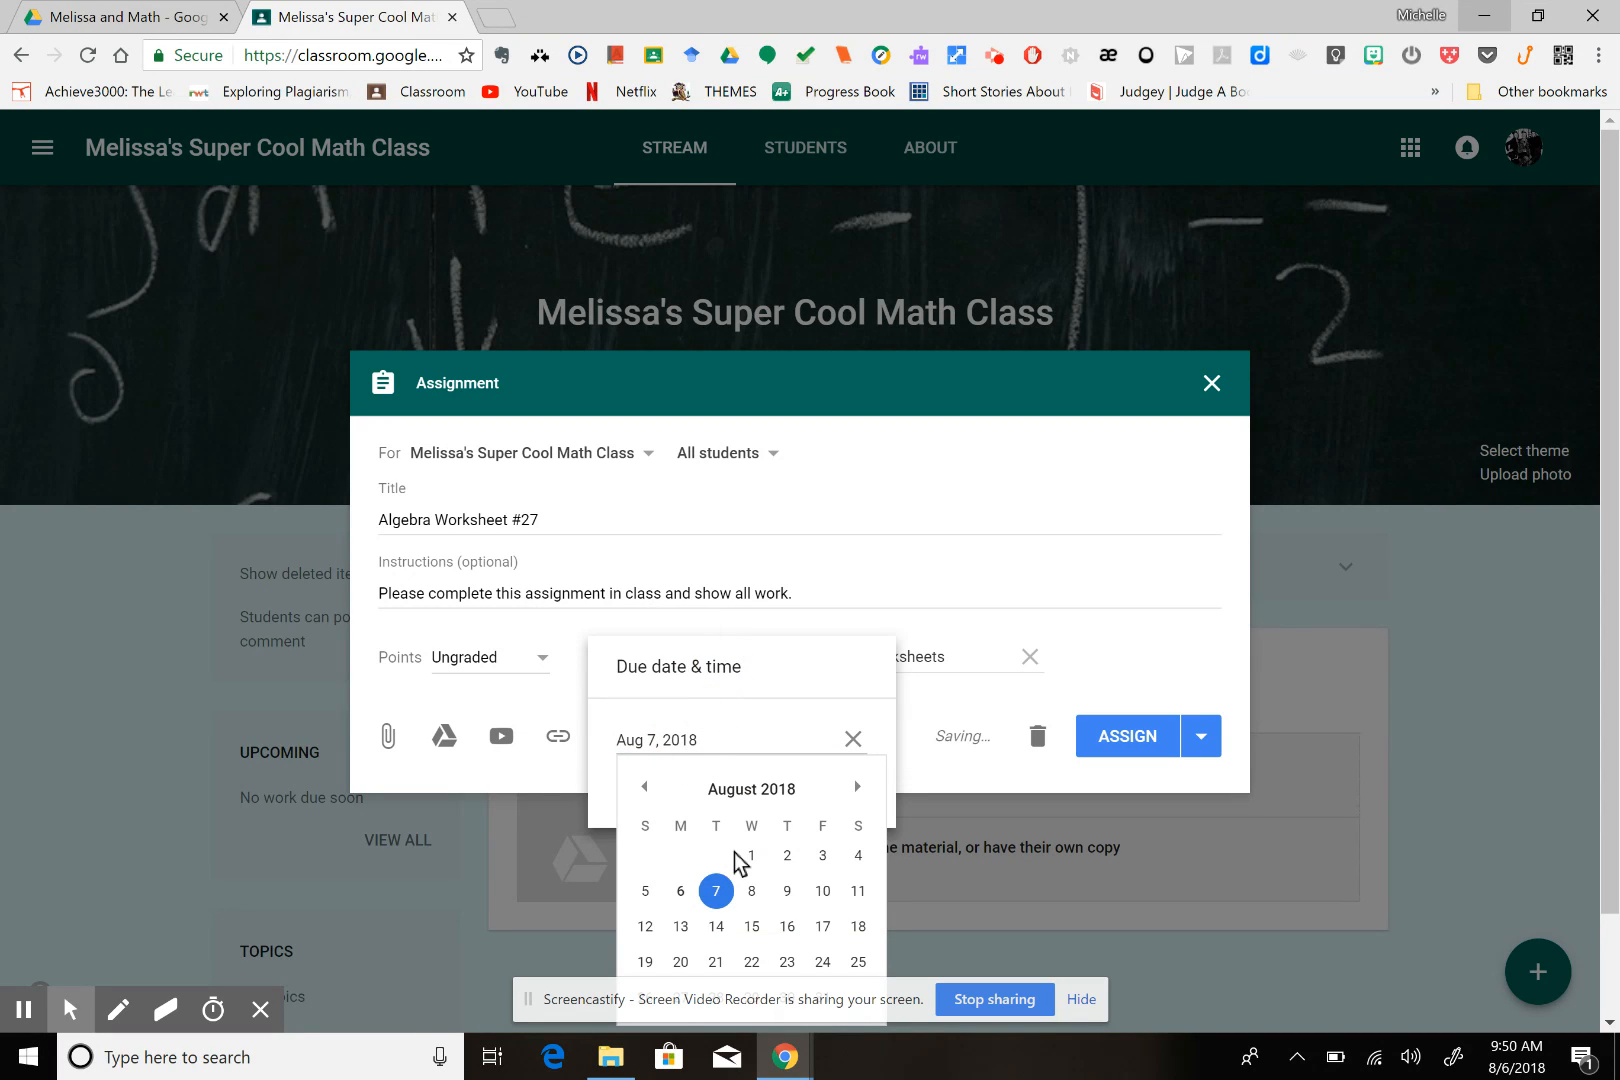
left_click(753, 896)
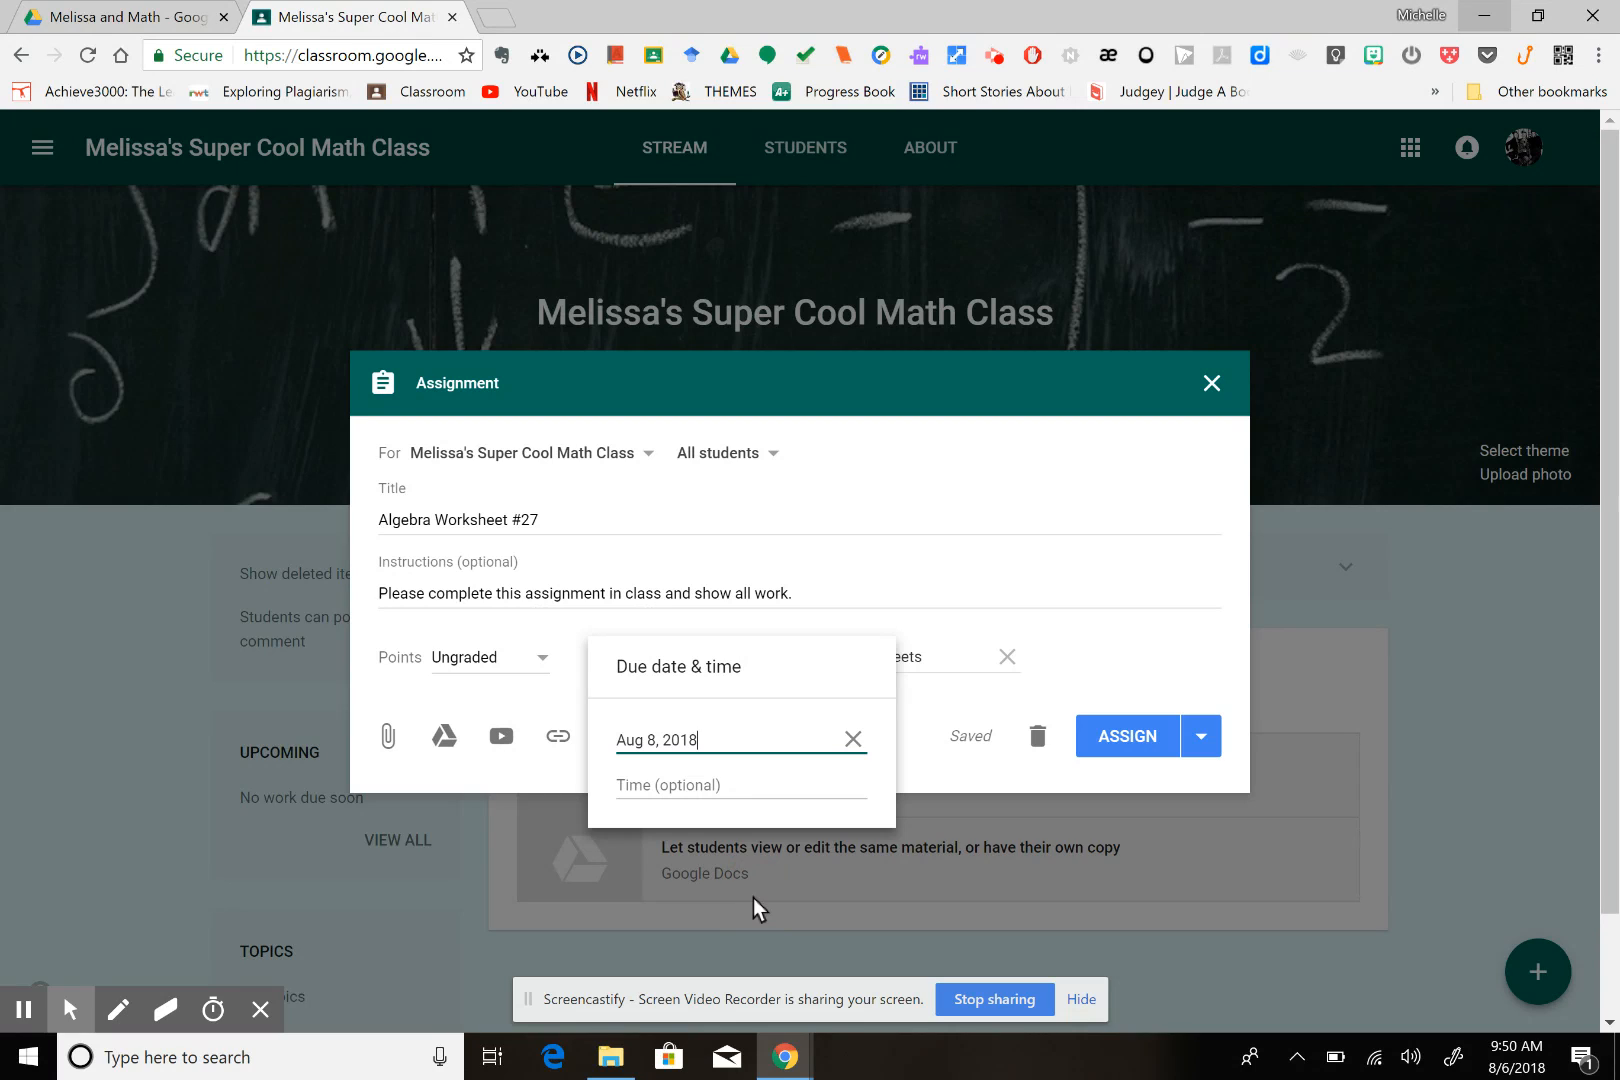
left_click(712, 788)
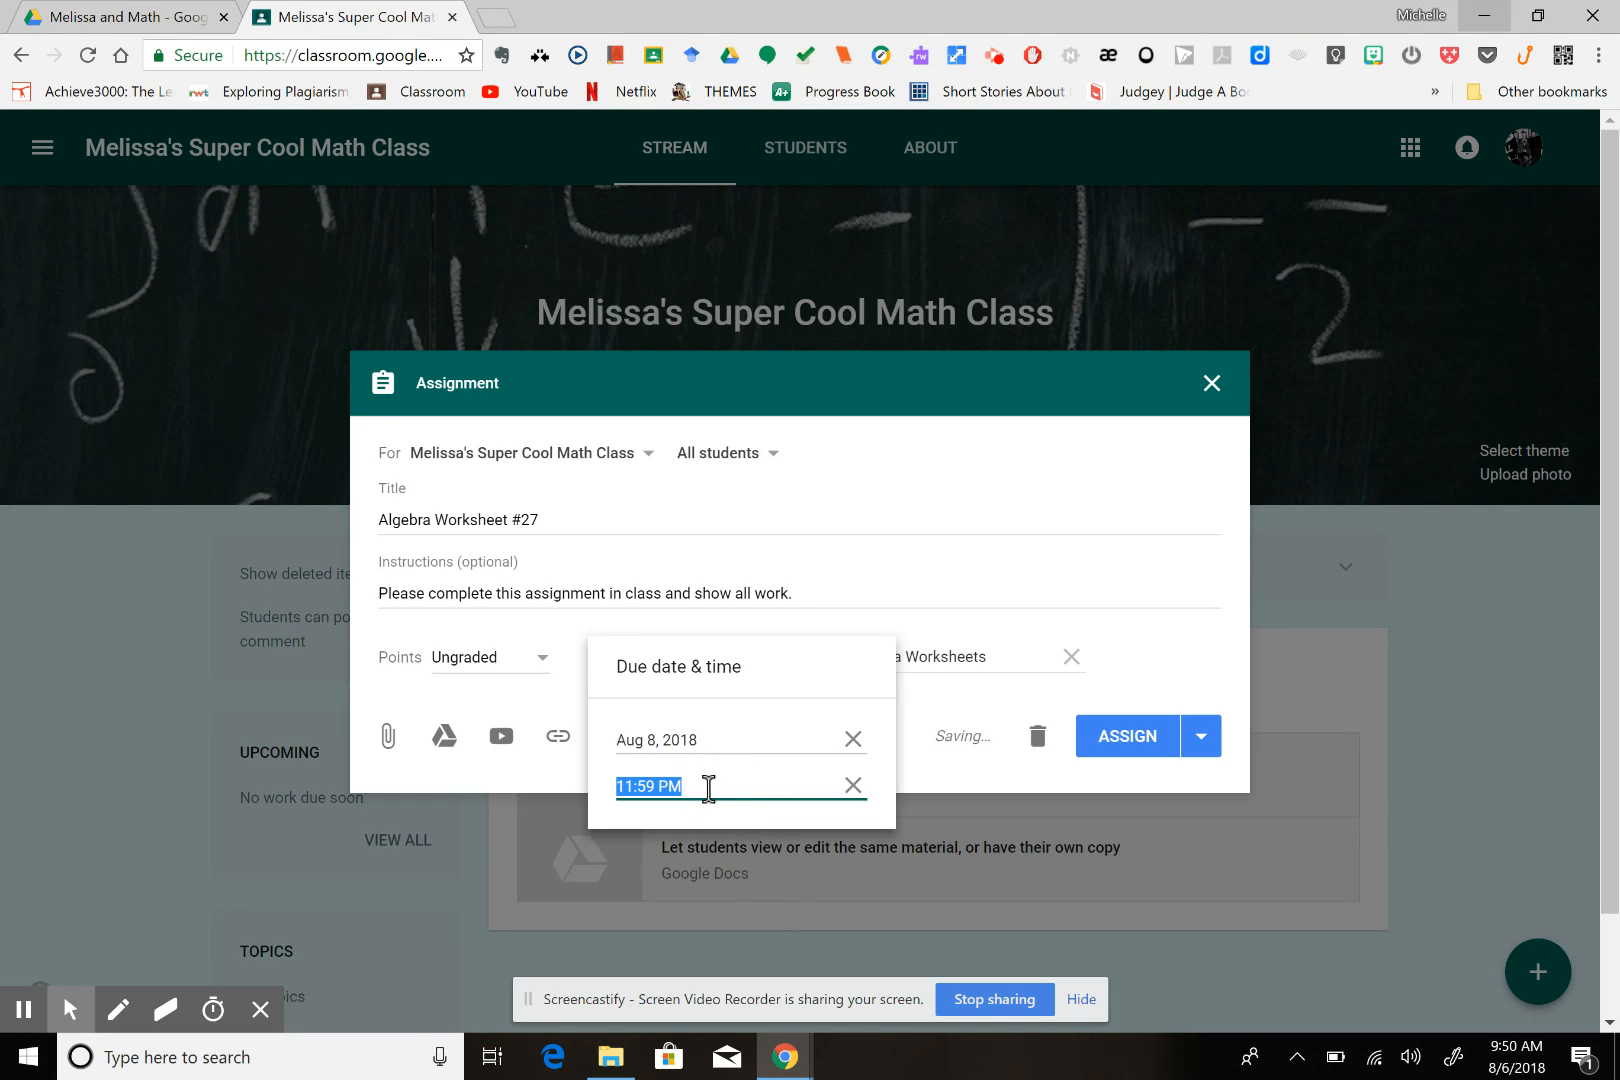
type("2:30 P")
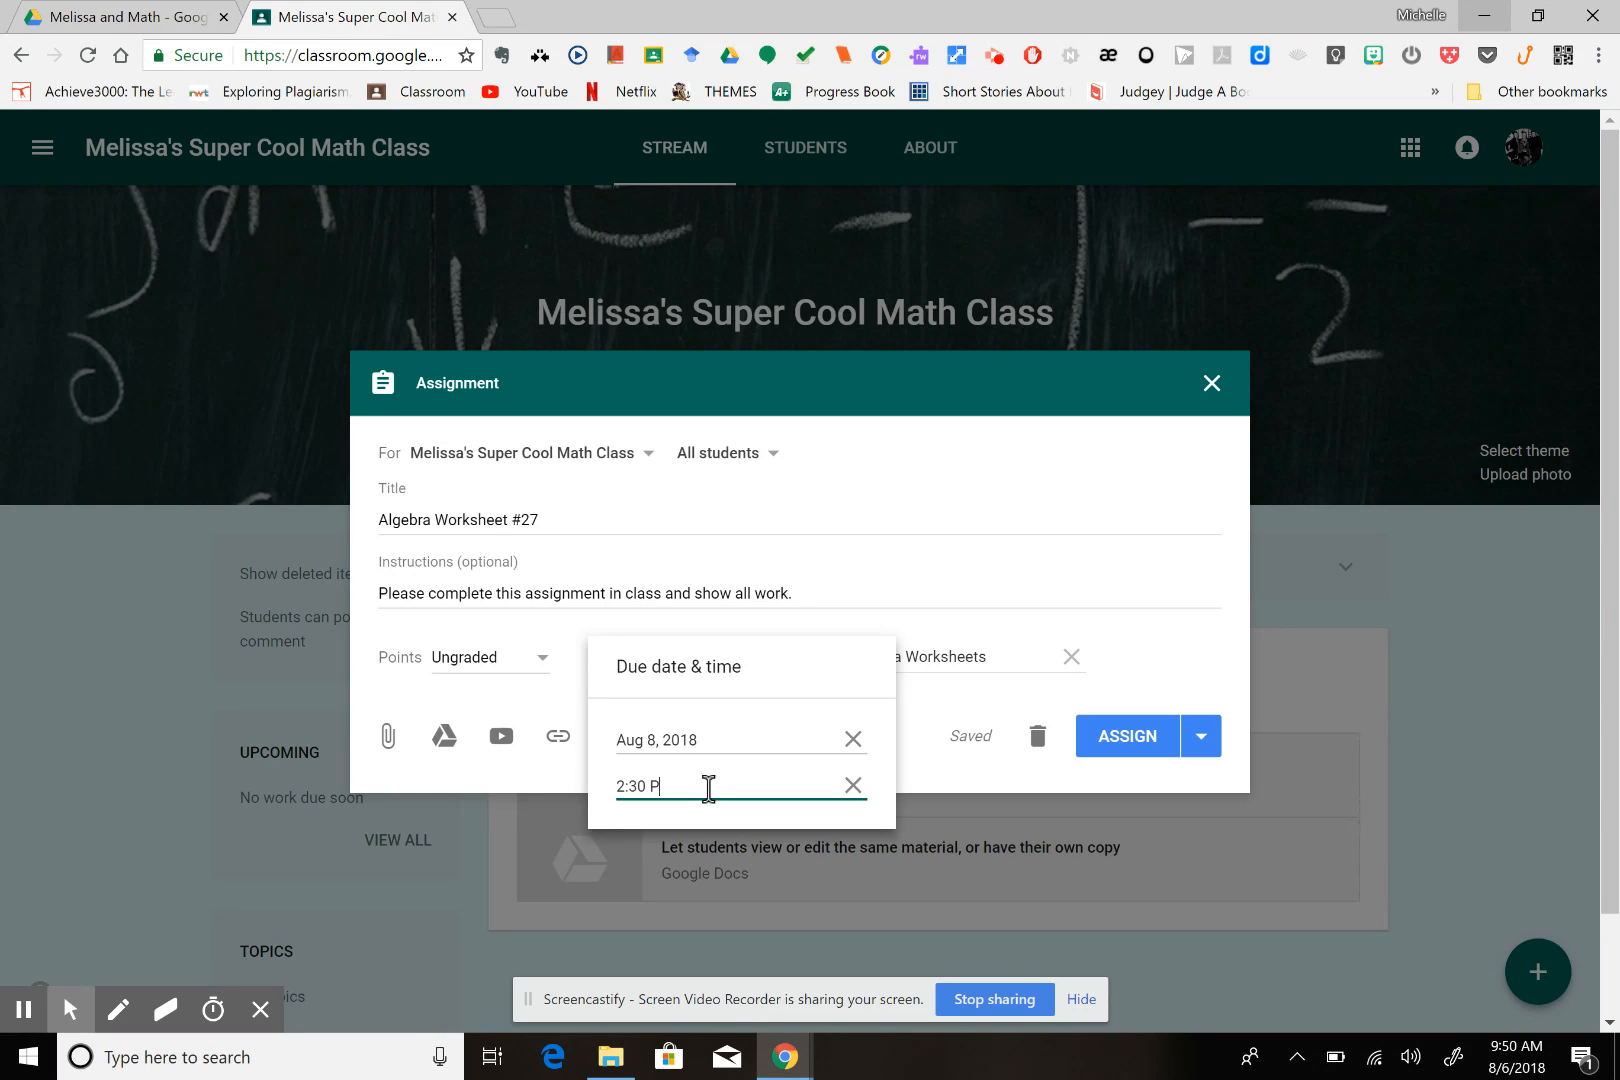
type("M")
left_click(924, 772)
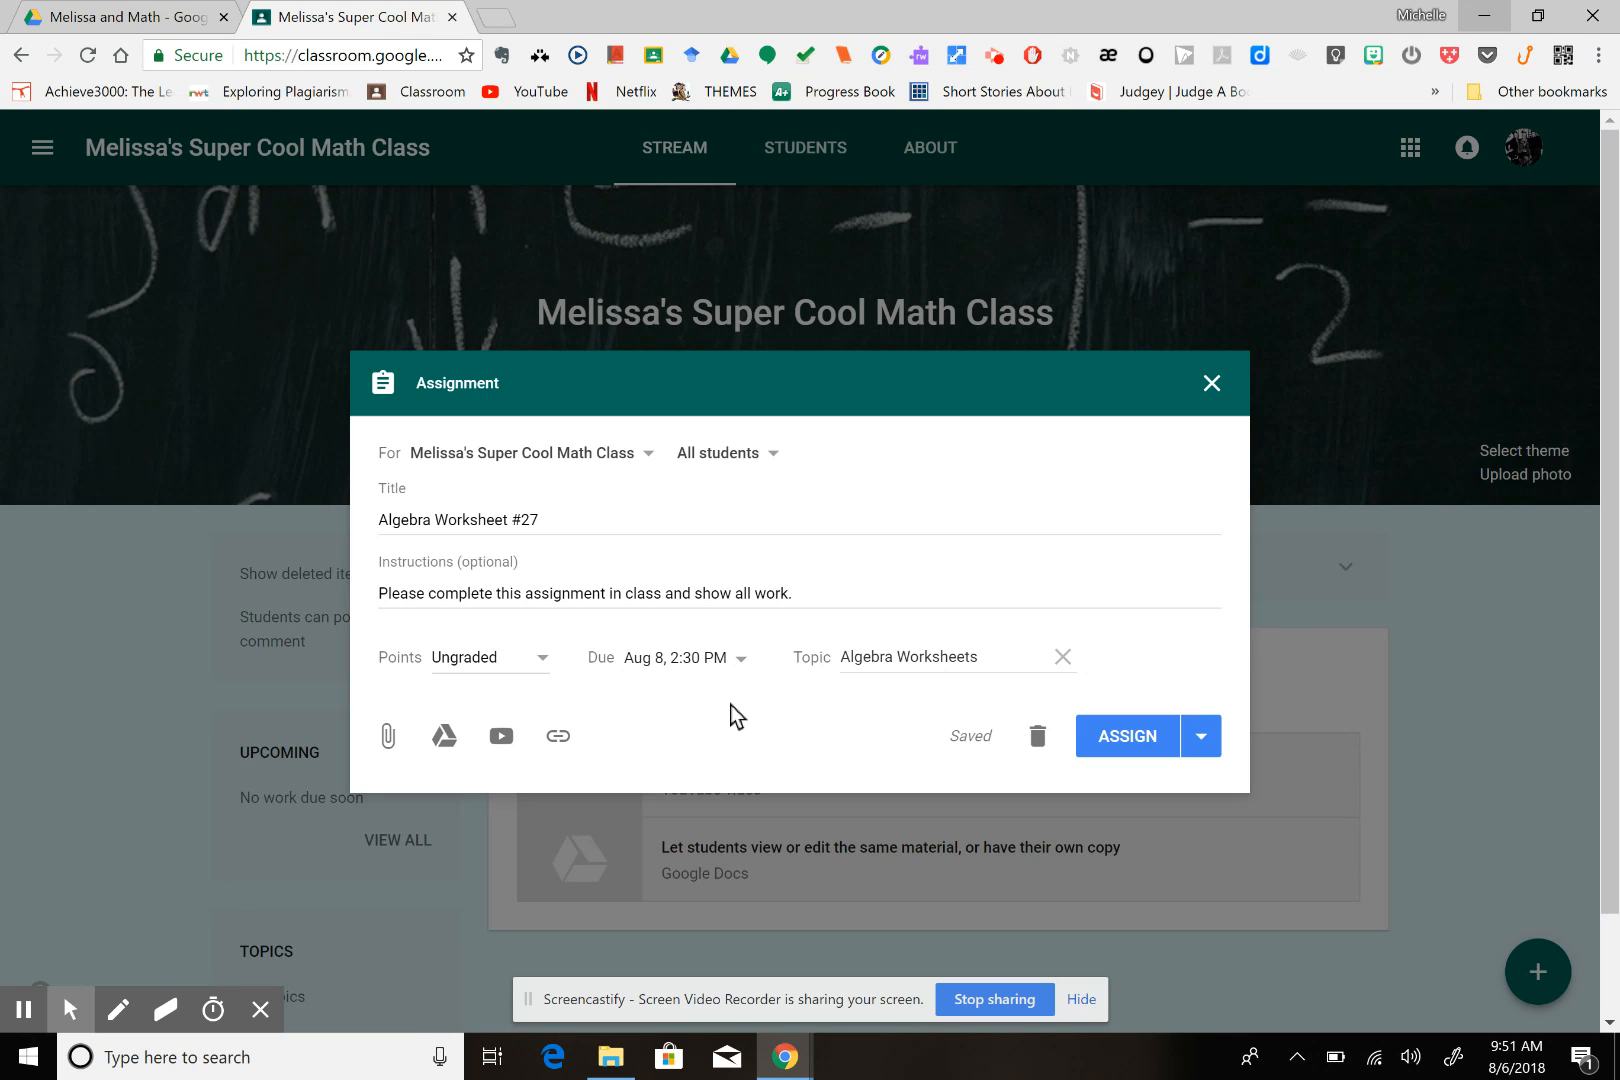
Attach the Algebra Worksheet Google Doc from Google Drive, found in the math subfolder of the 2018-2019 folder
left_click(444, 745)
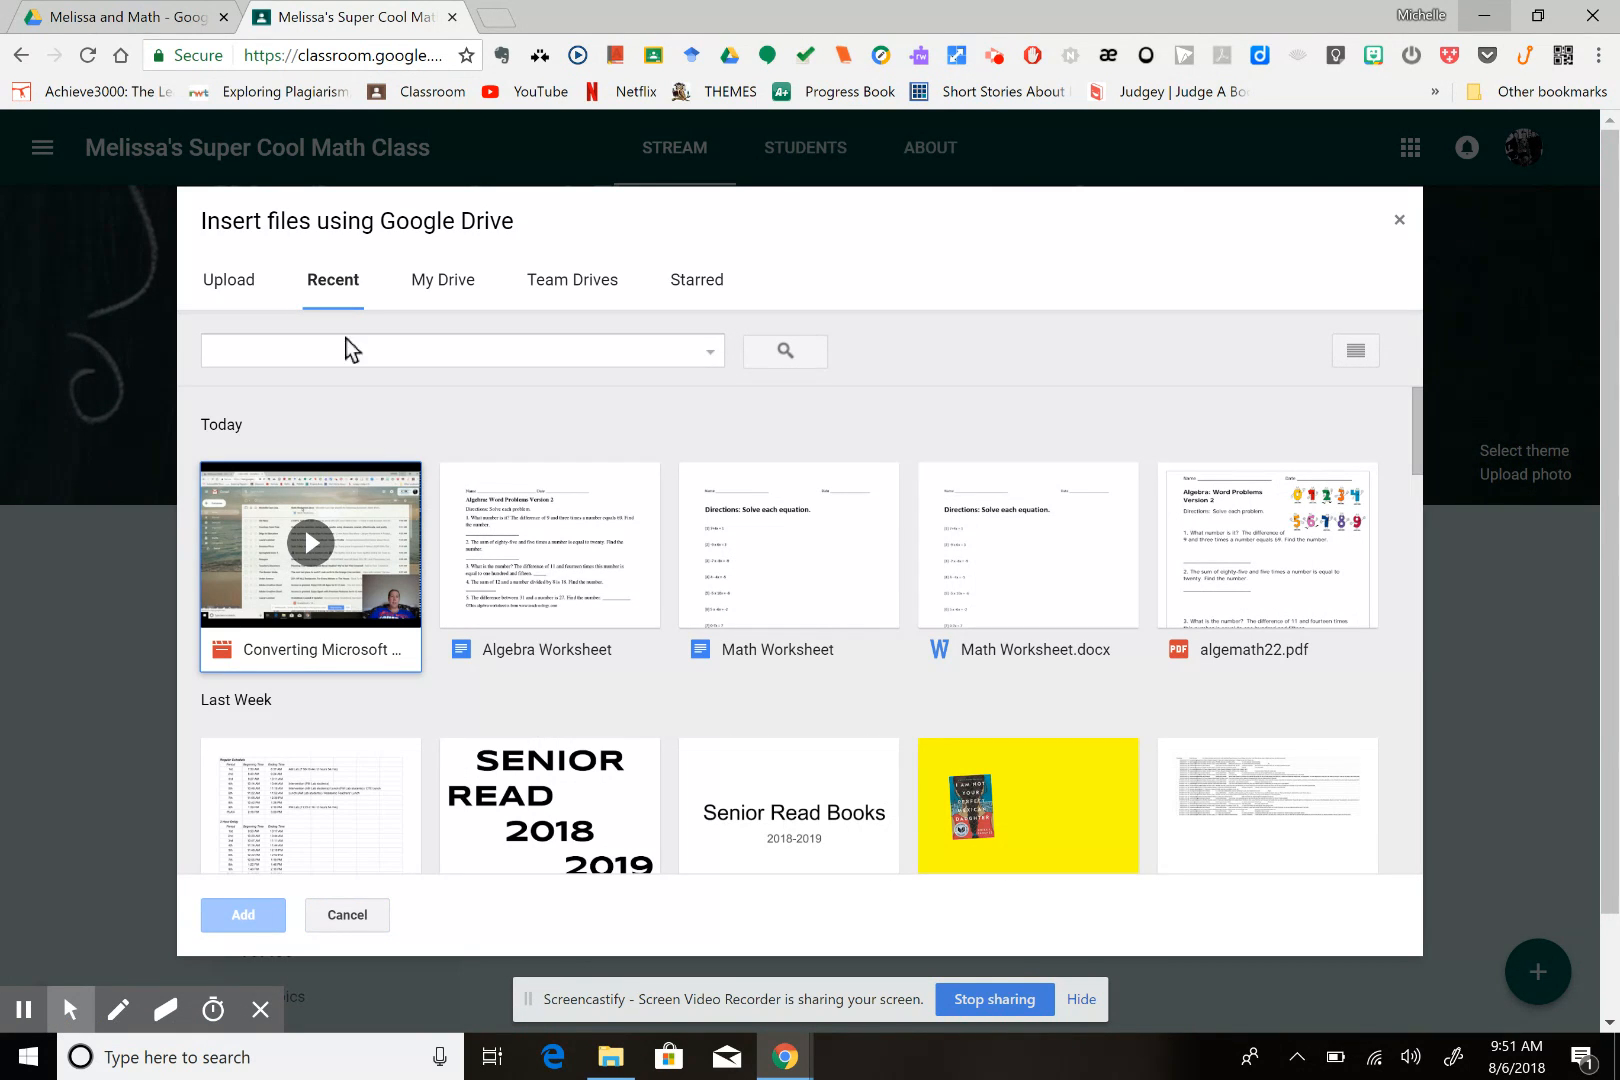
left_click(443, 283)
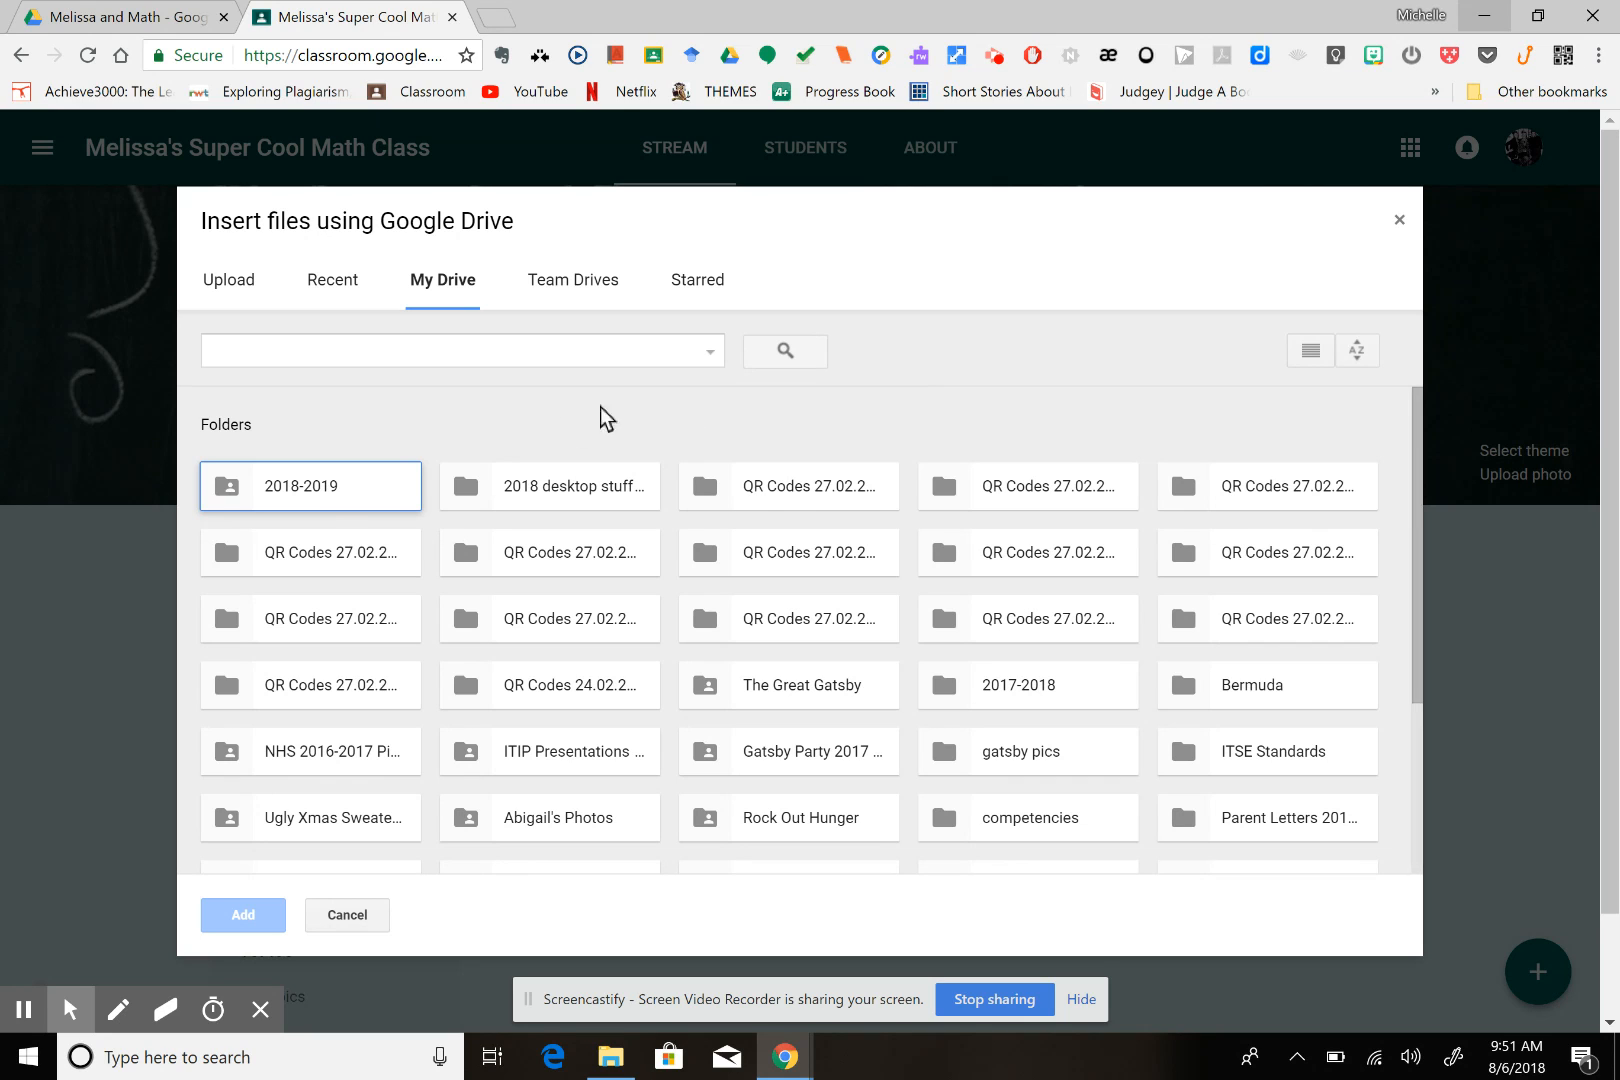
double_click(324, 490)
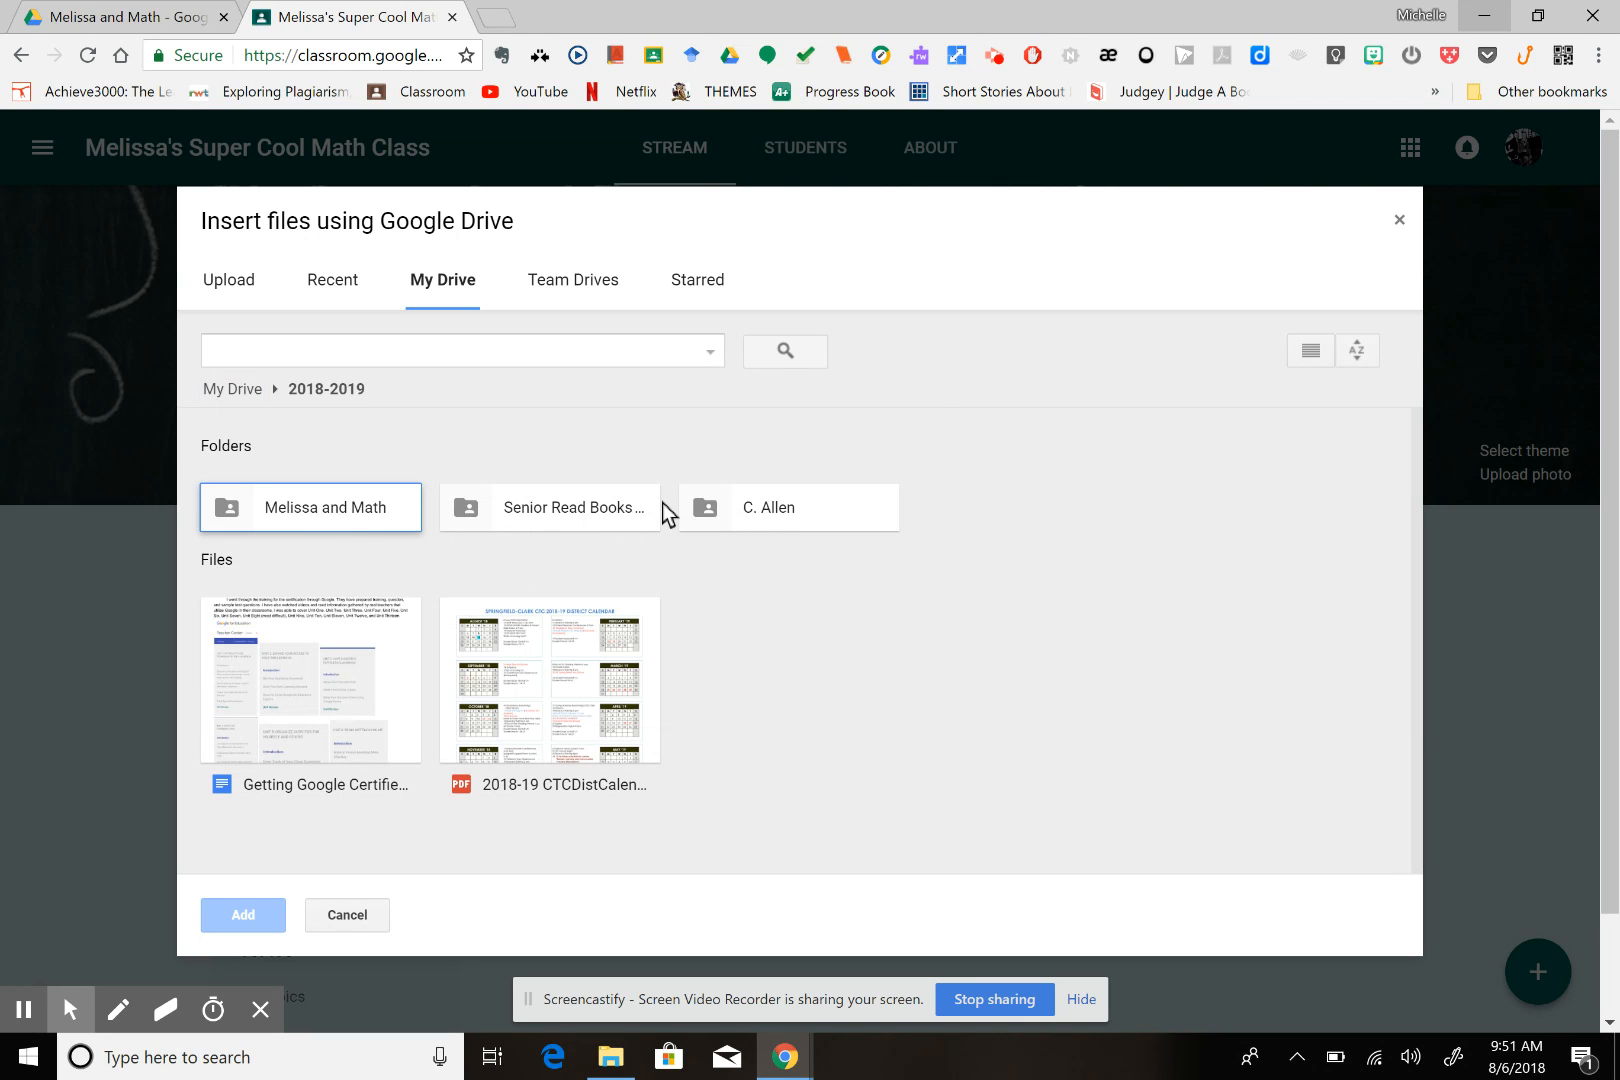
double_click(285, 508)
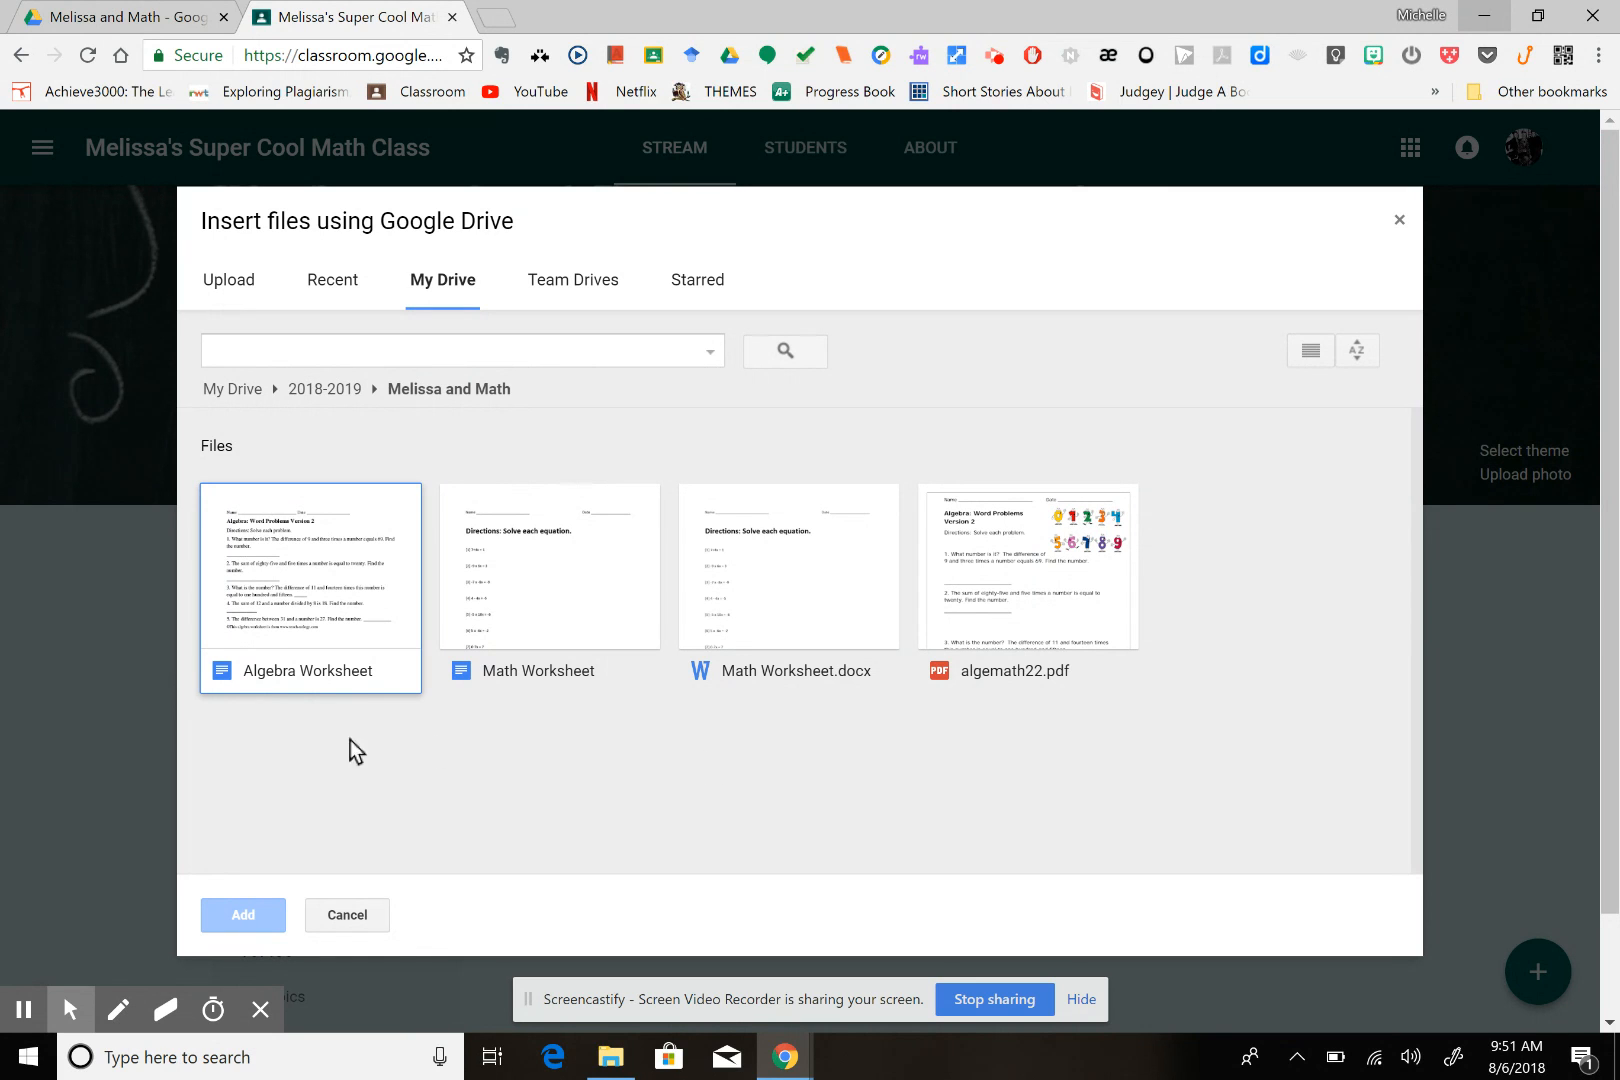
double_click(273, 675)
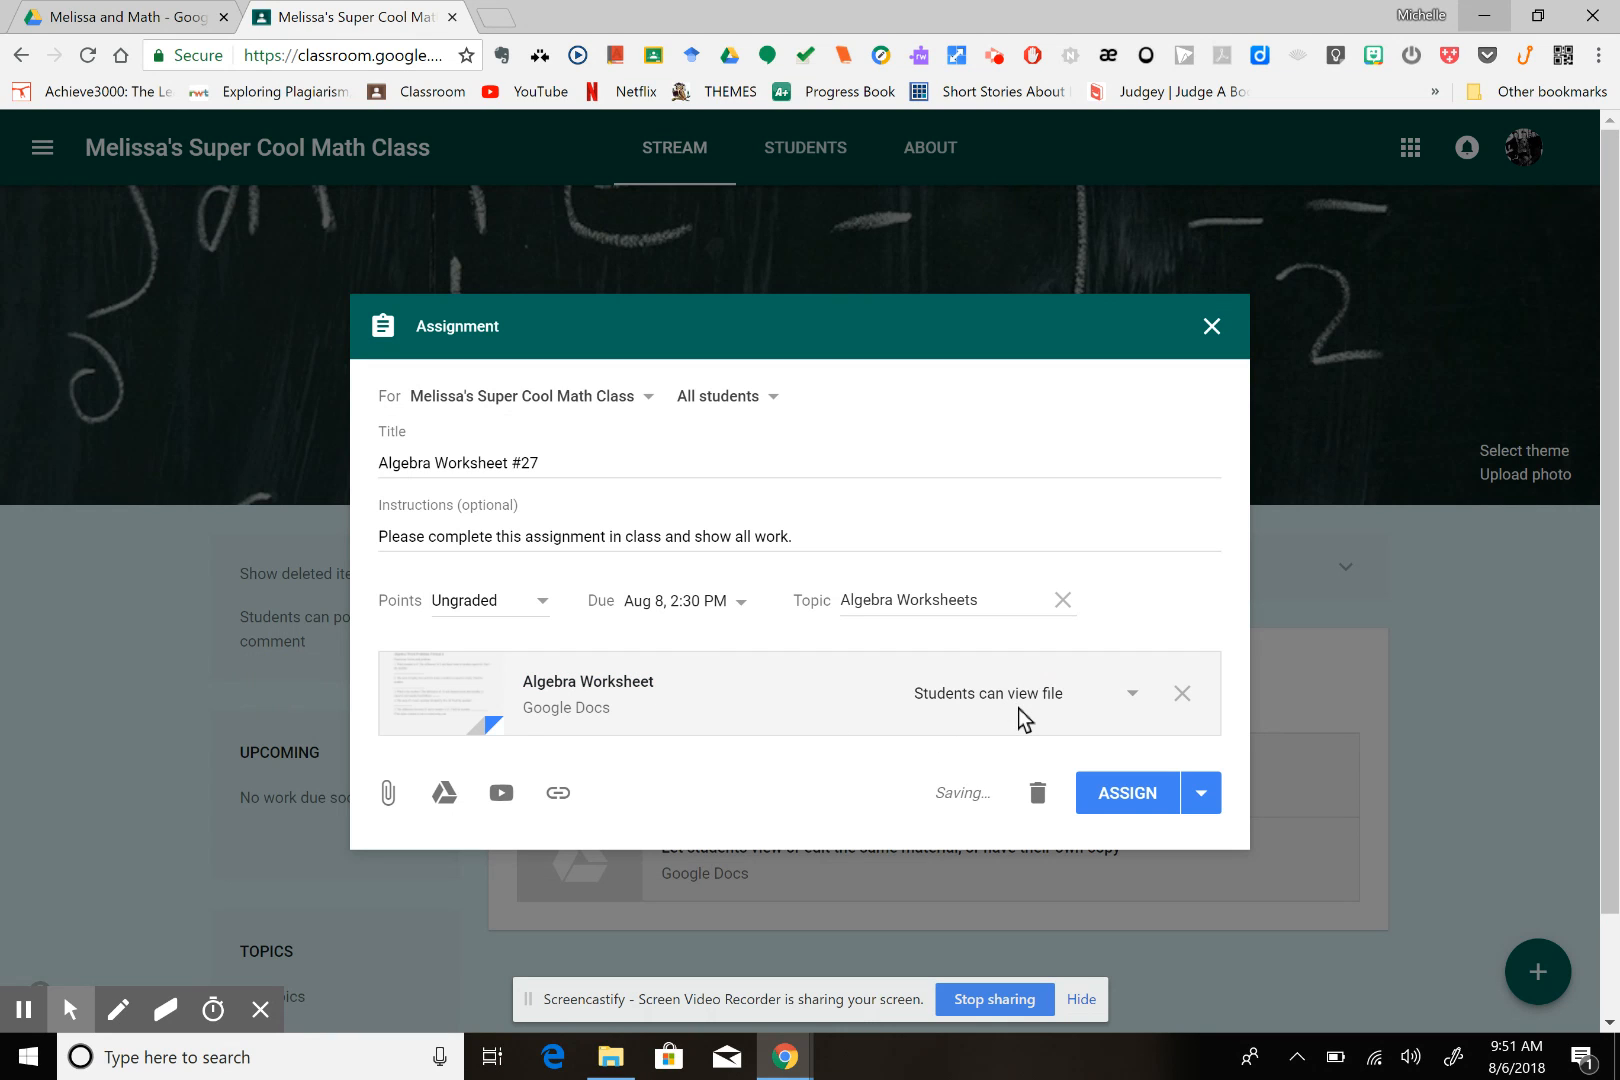
Set the attached Algebra Worksheet to make a copy for each student and assign the work to the class immediately
left_click(1132, 697)
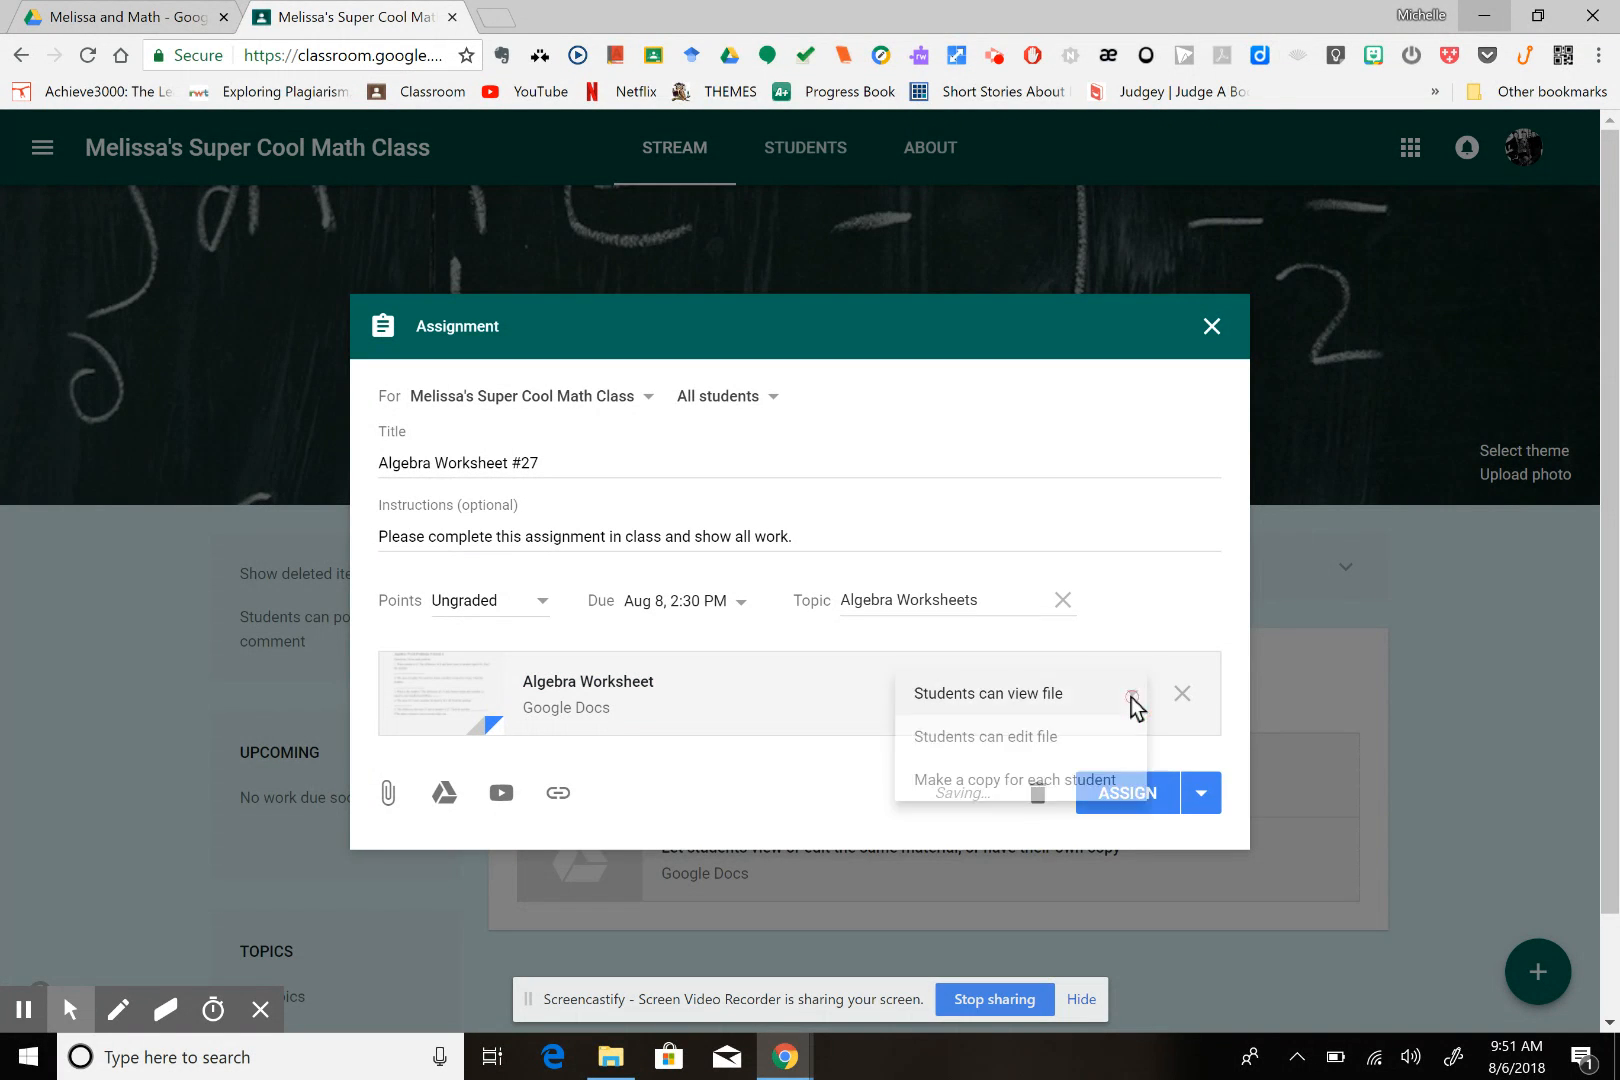
left_click(1029, 785)
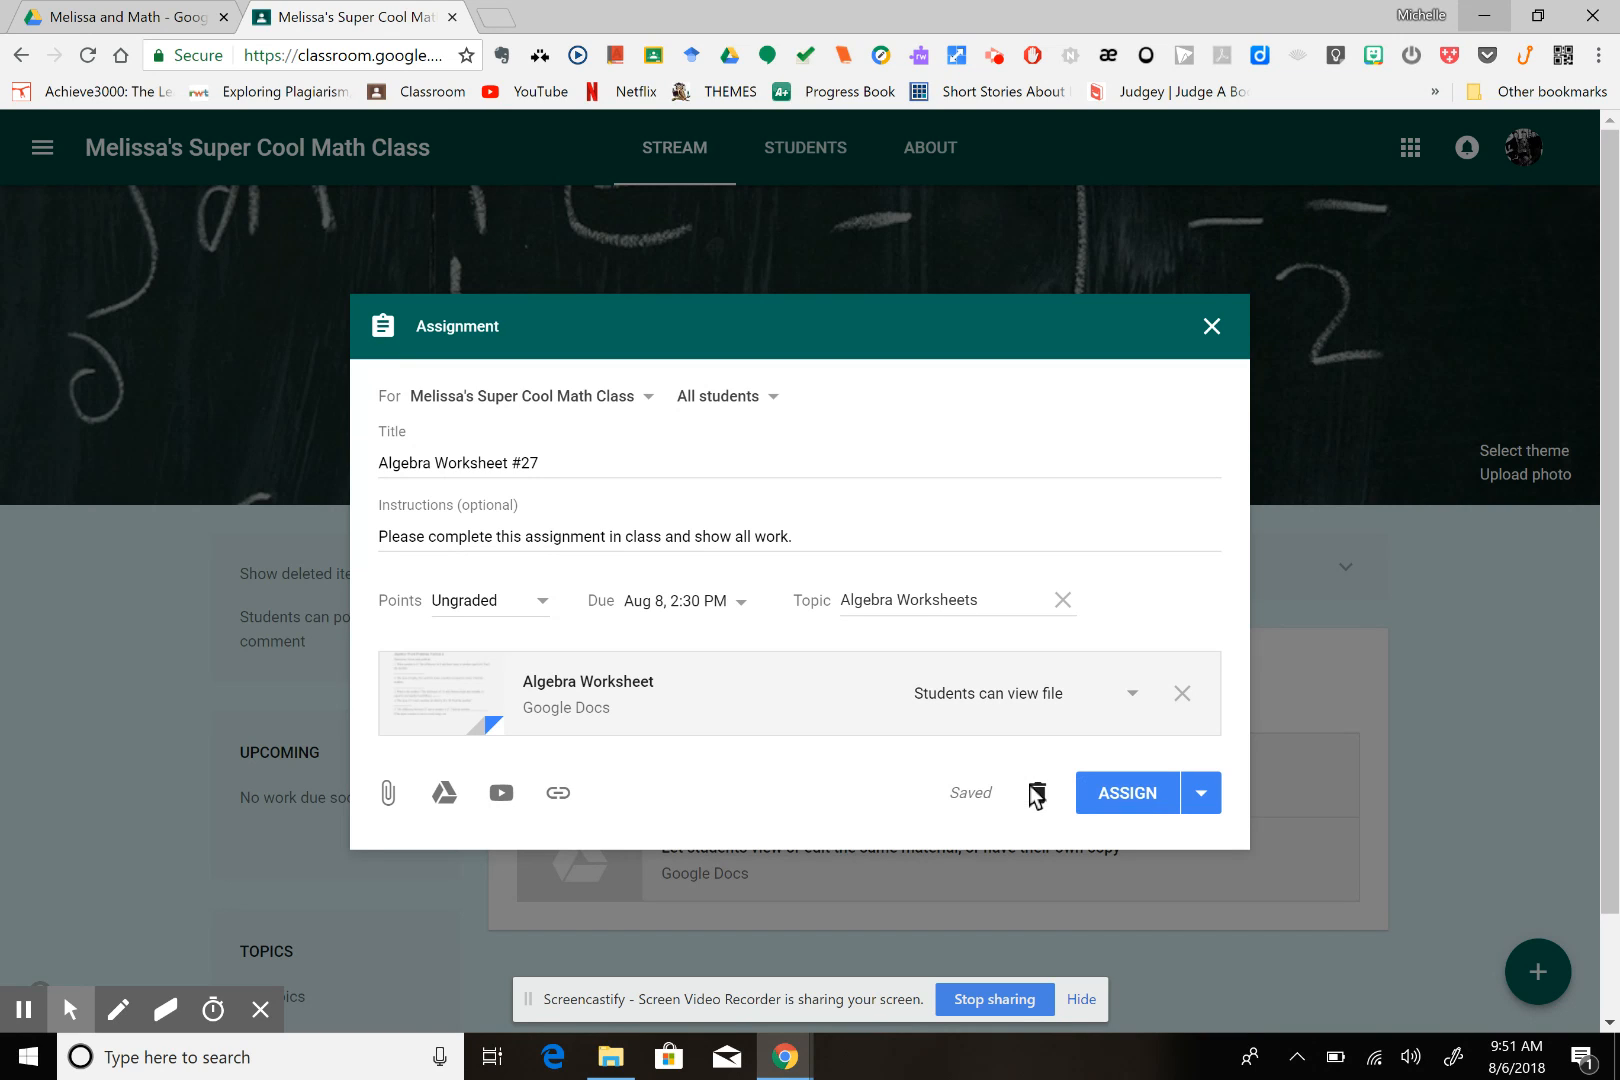
left_click(1130, 698)
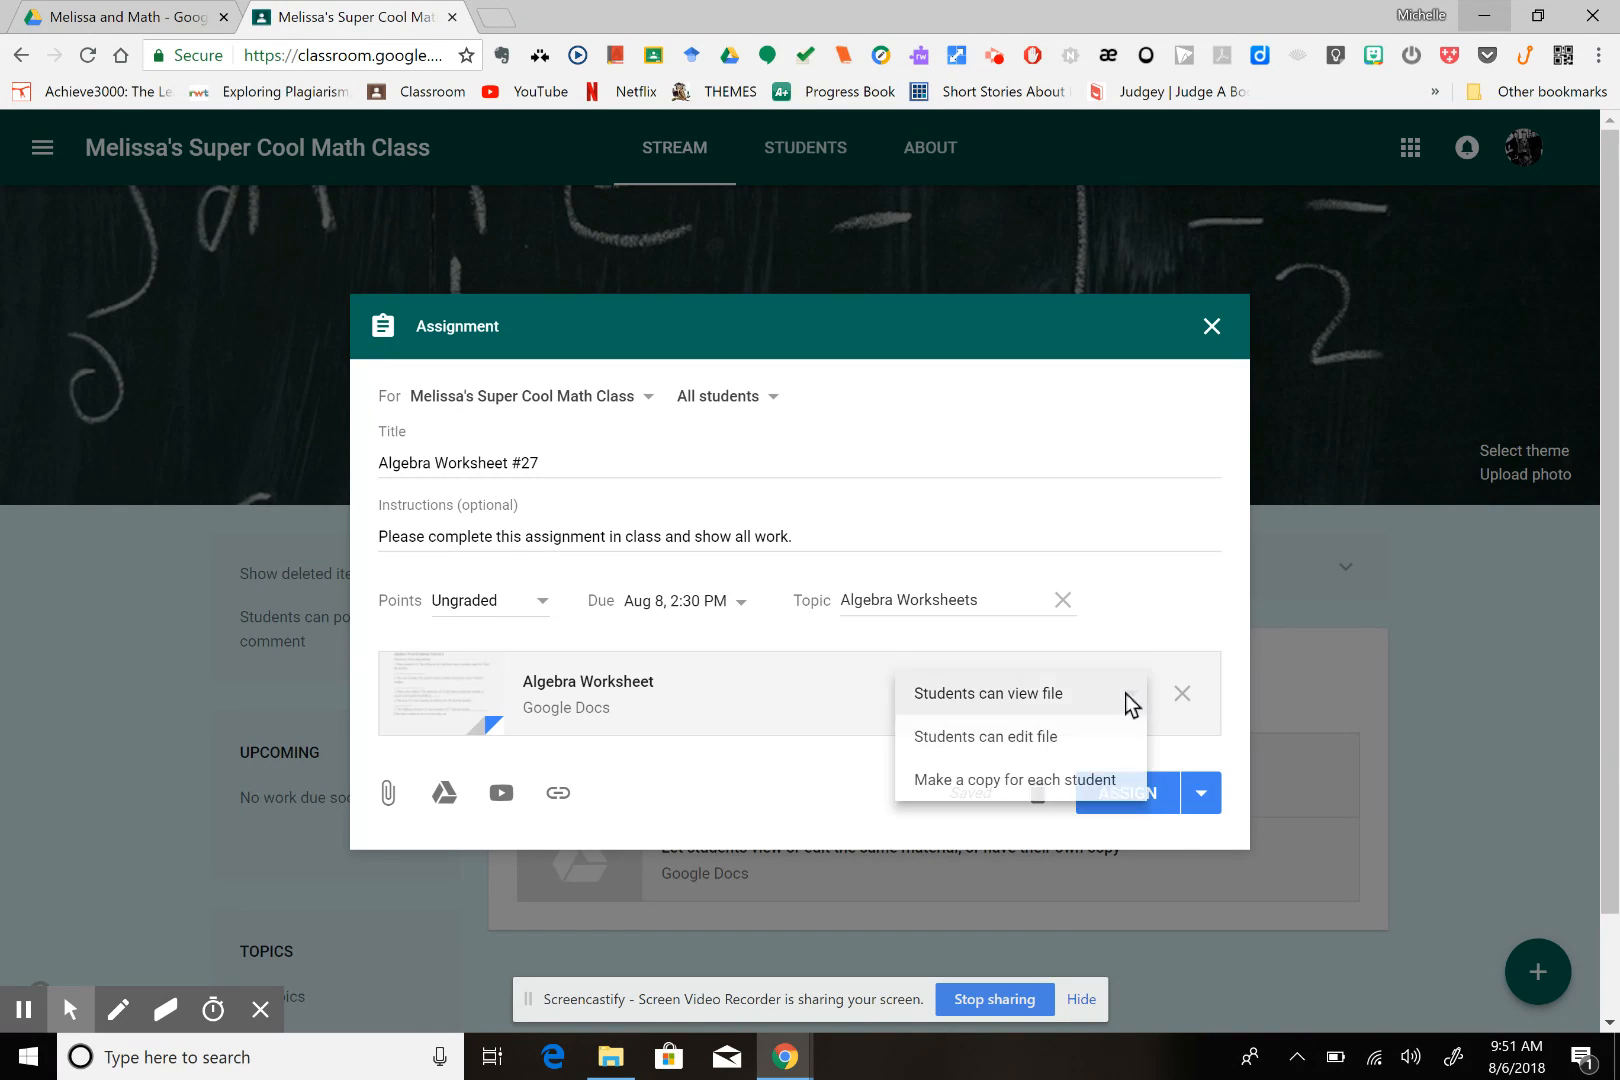
left_click(1029, 785)
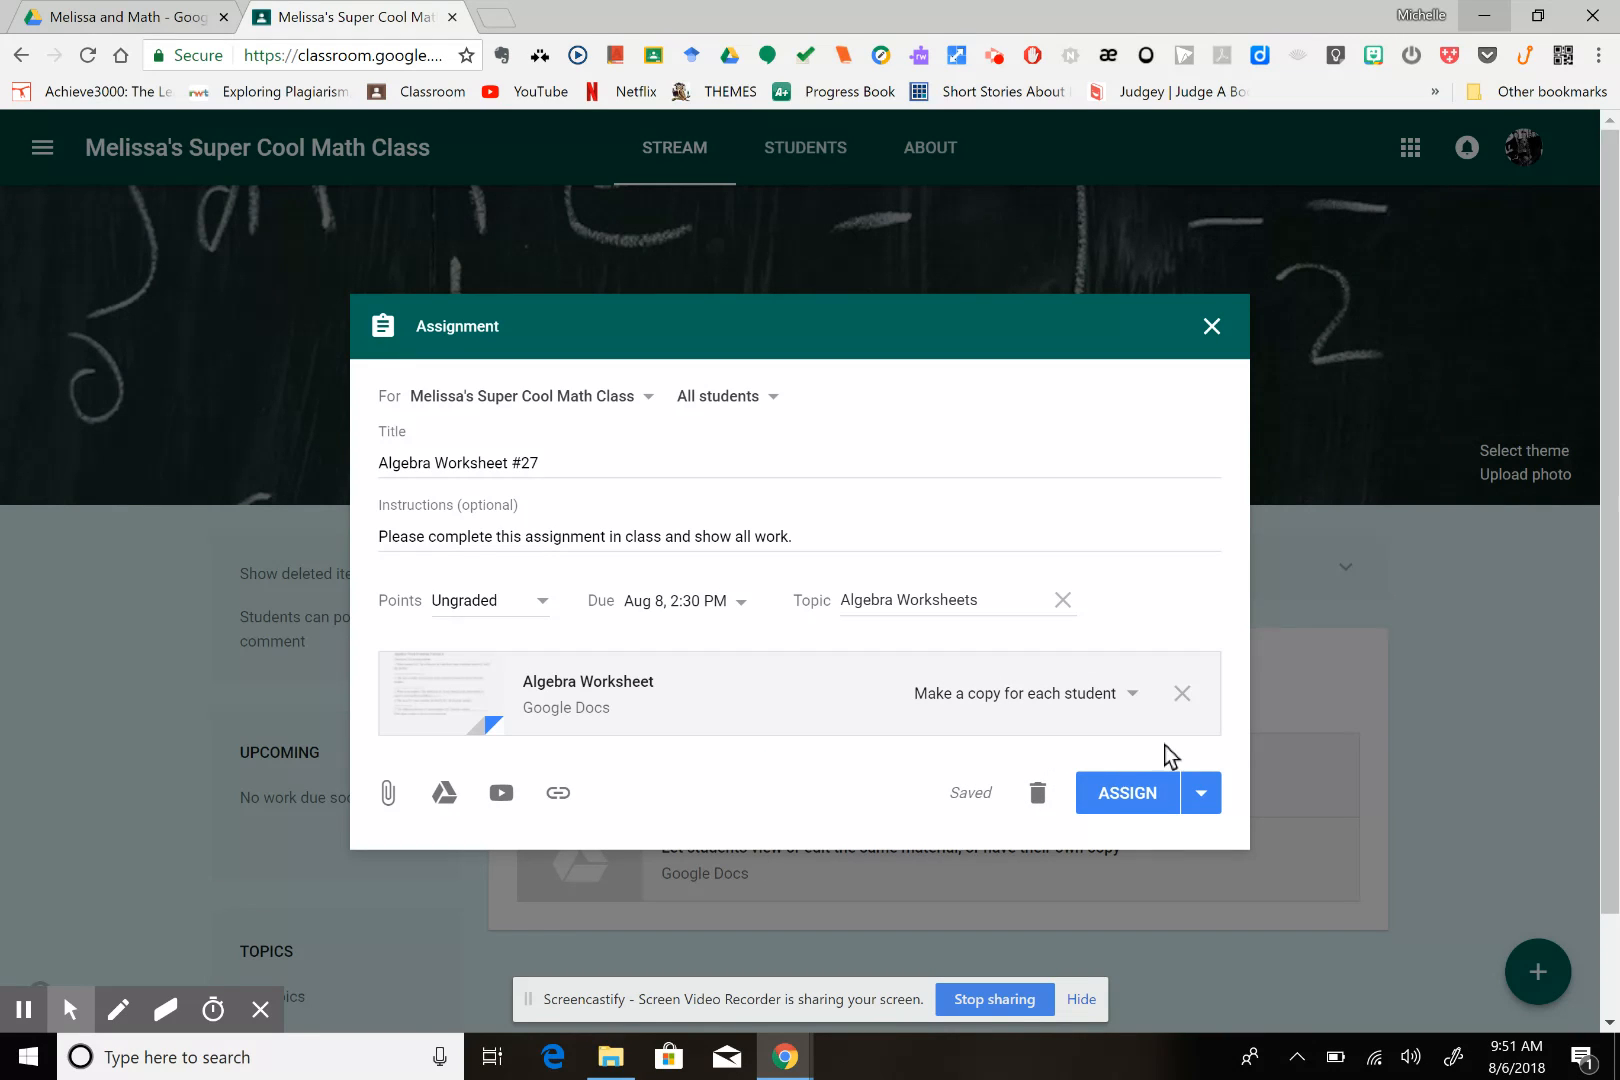
left_click(1204, 799)
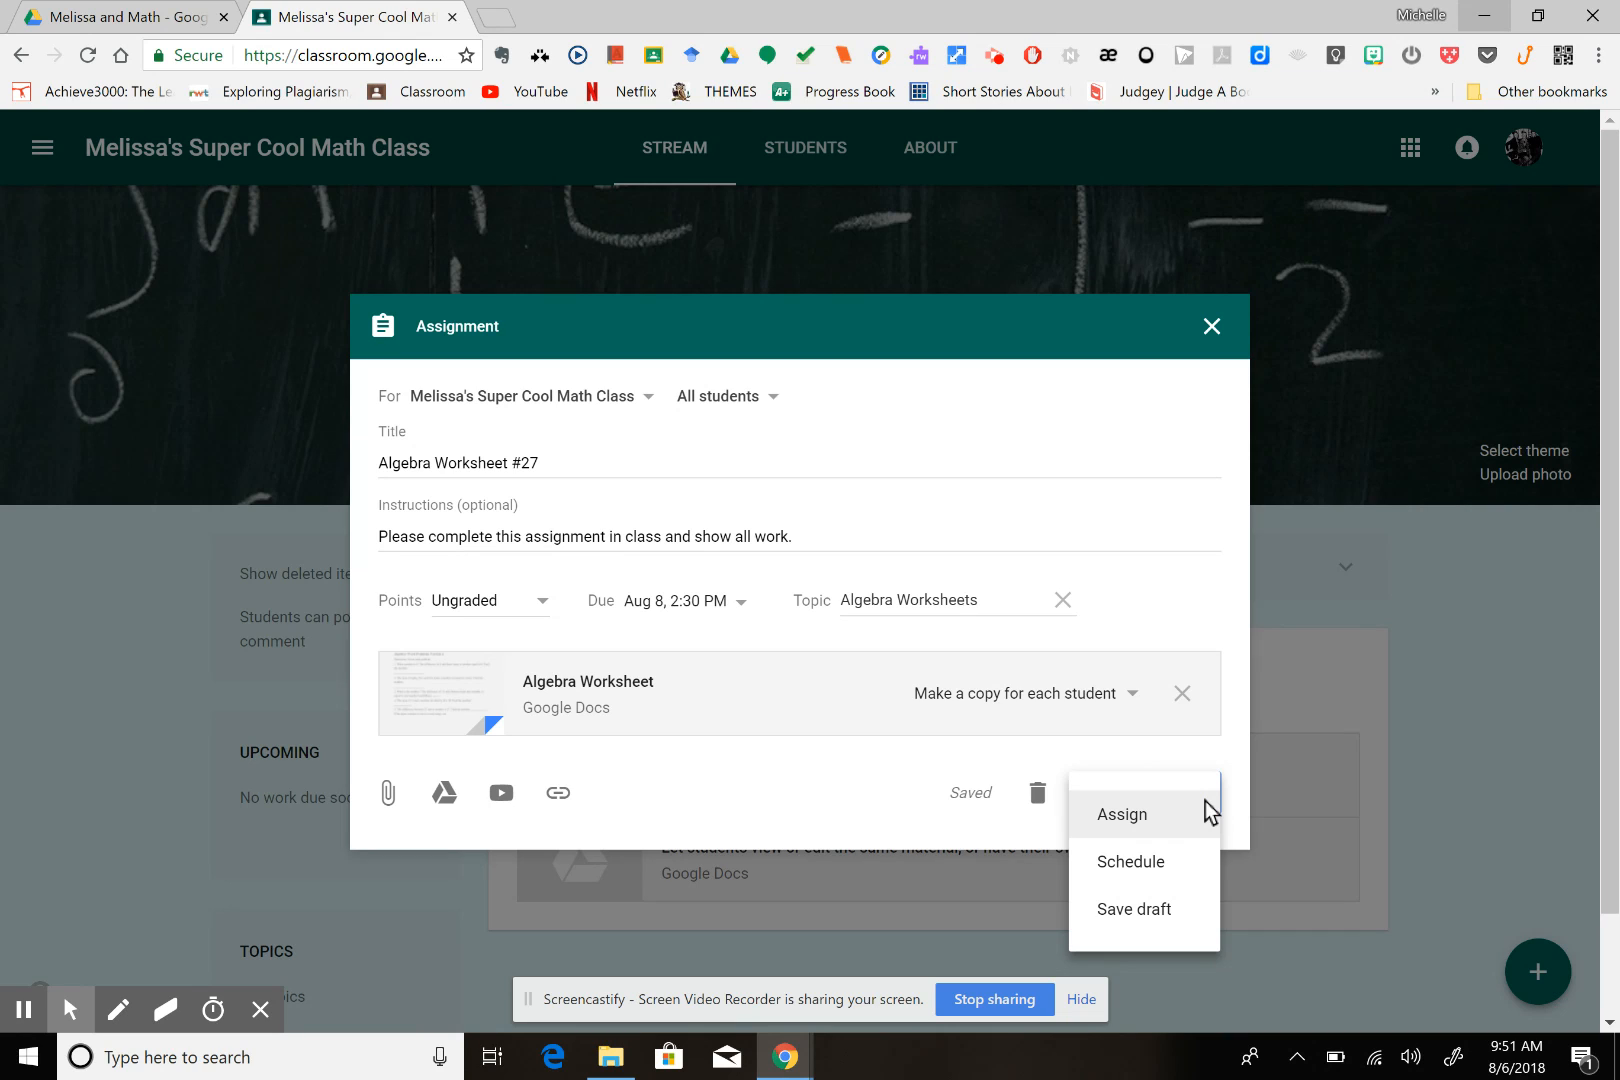
left_click(1156, 819)
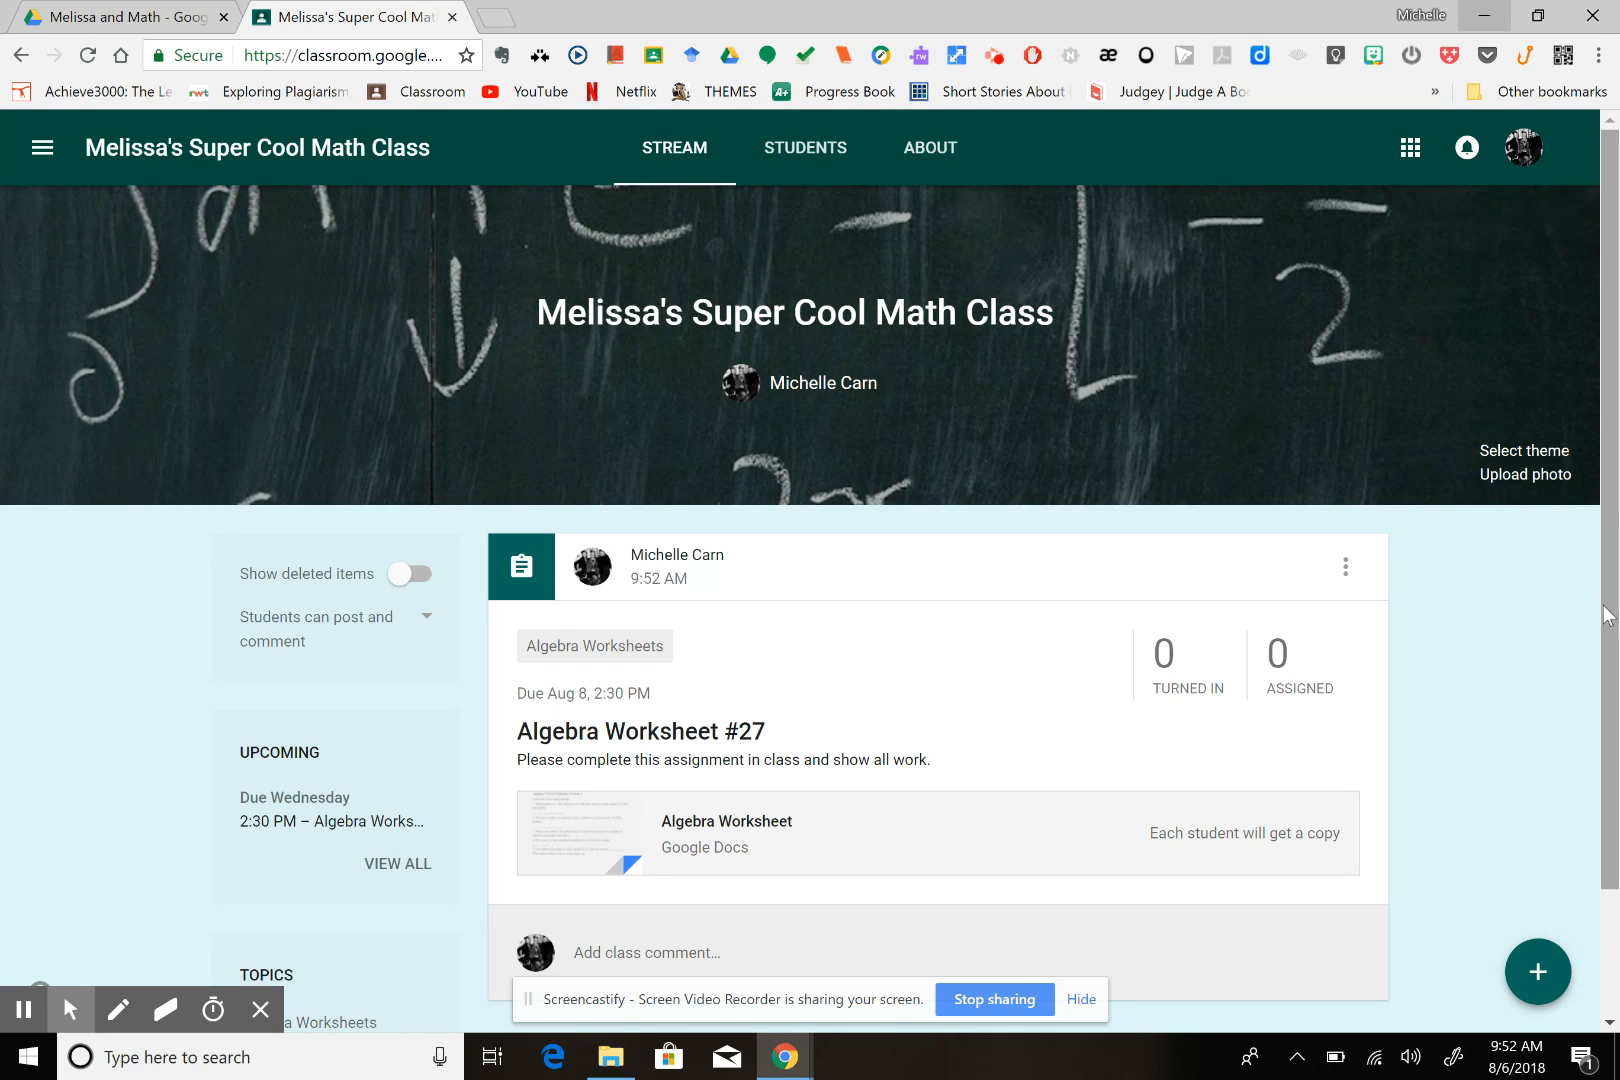
Check the student work page of the posted Algebra Worksheet #27 assignment and return to the class stream
left_click_drag(1610, 607, 1617, 732)
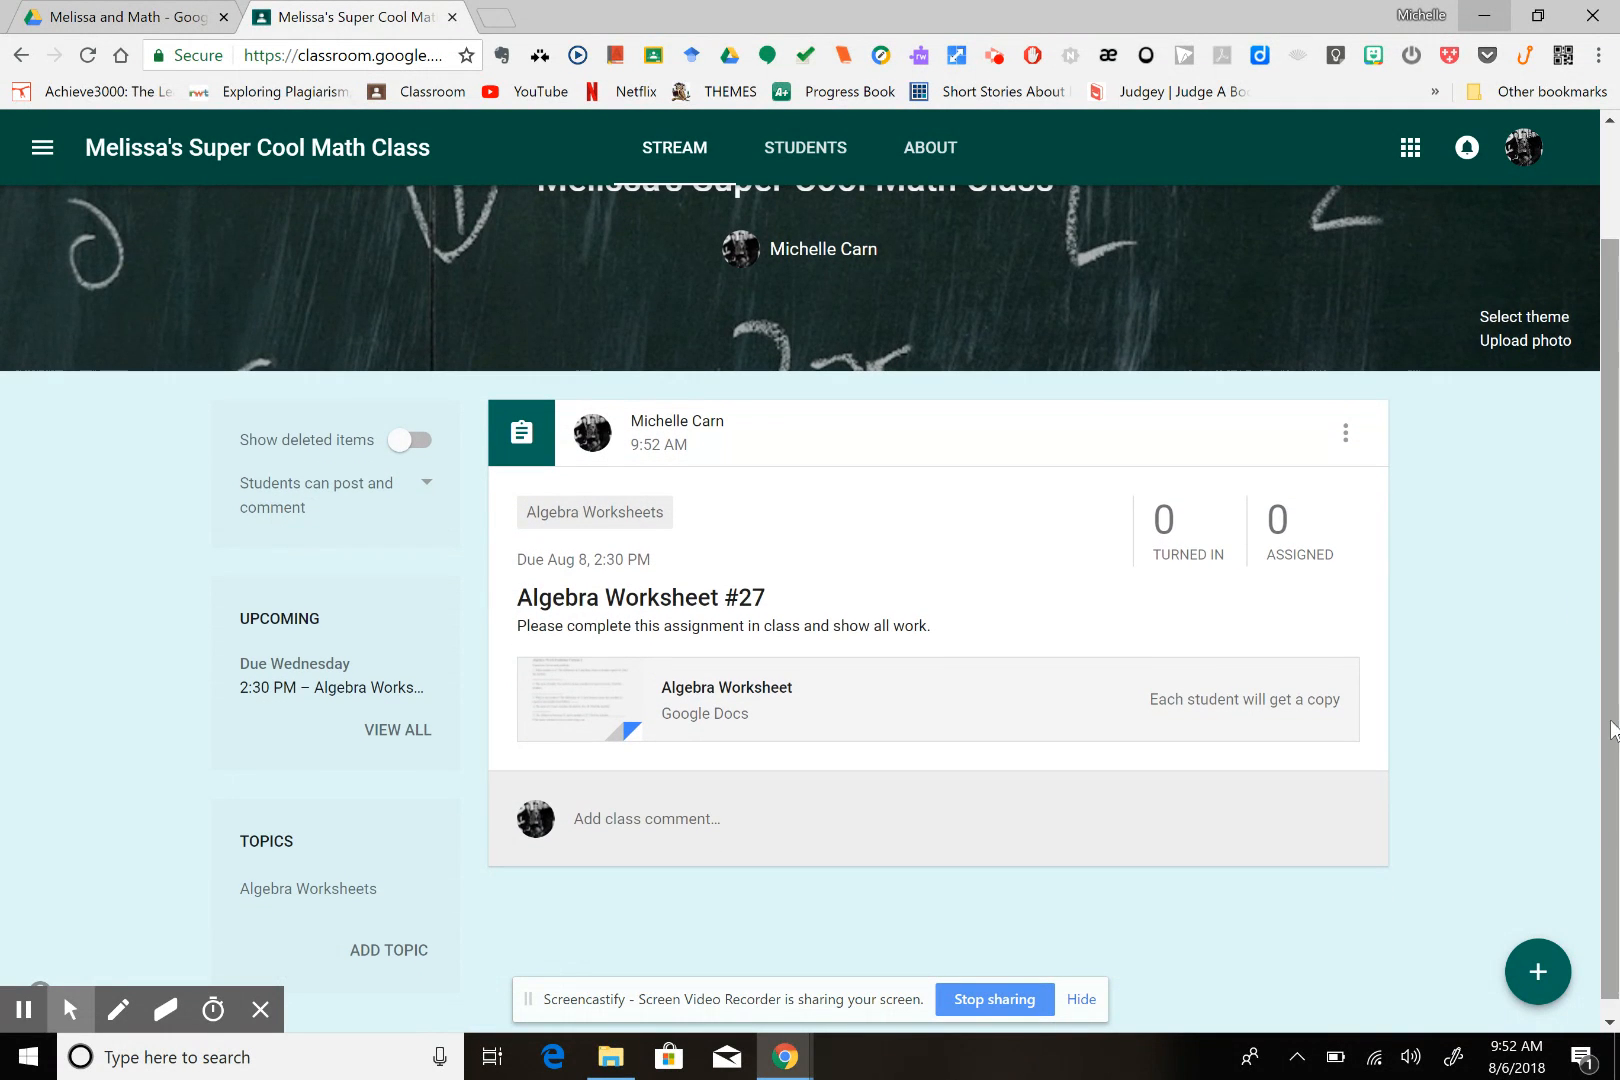
left_click(644, 602)
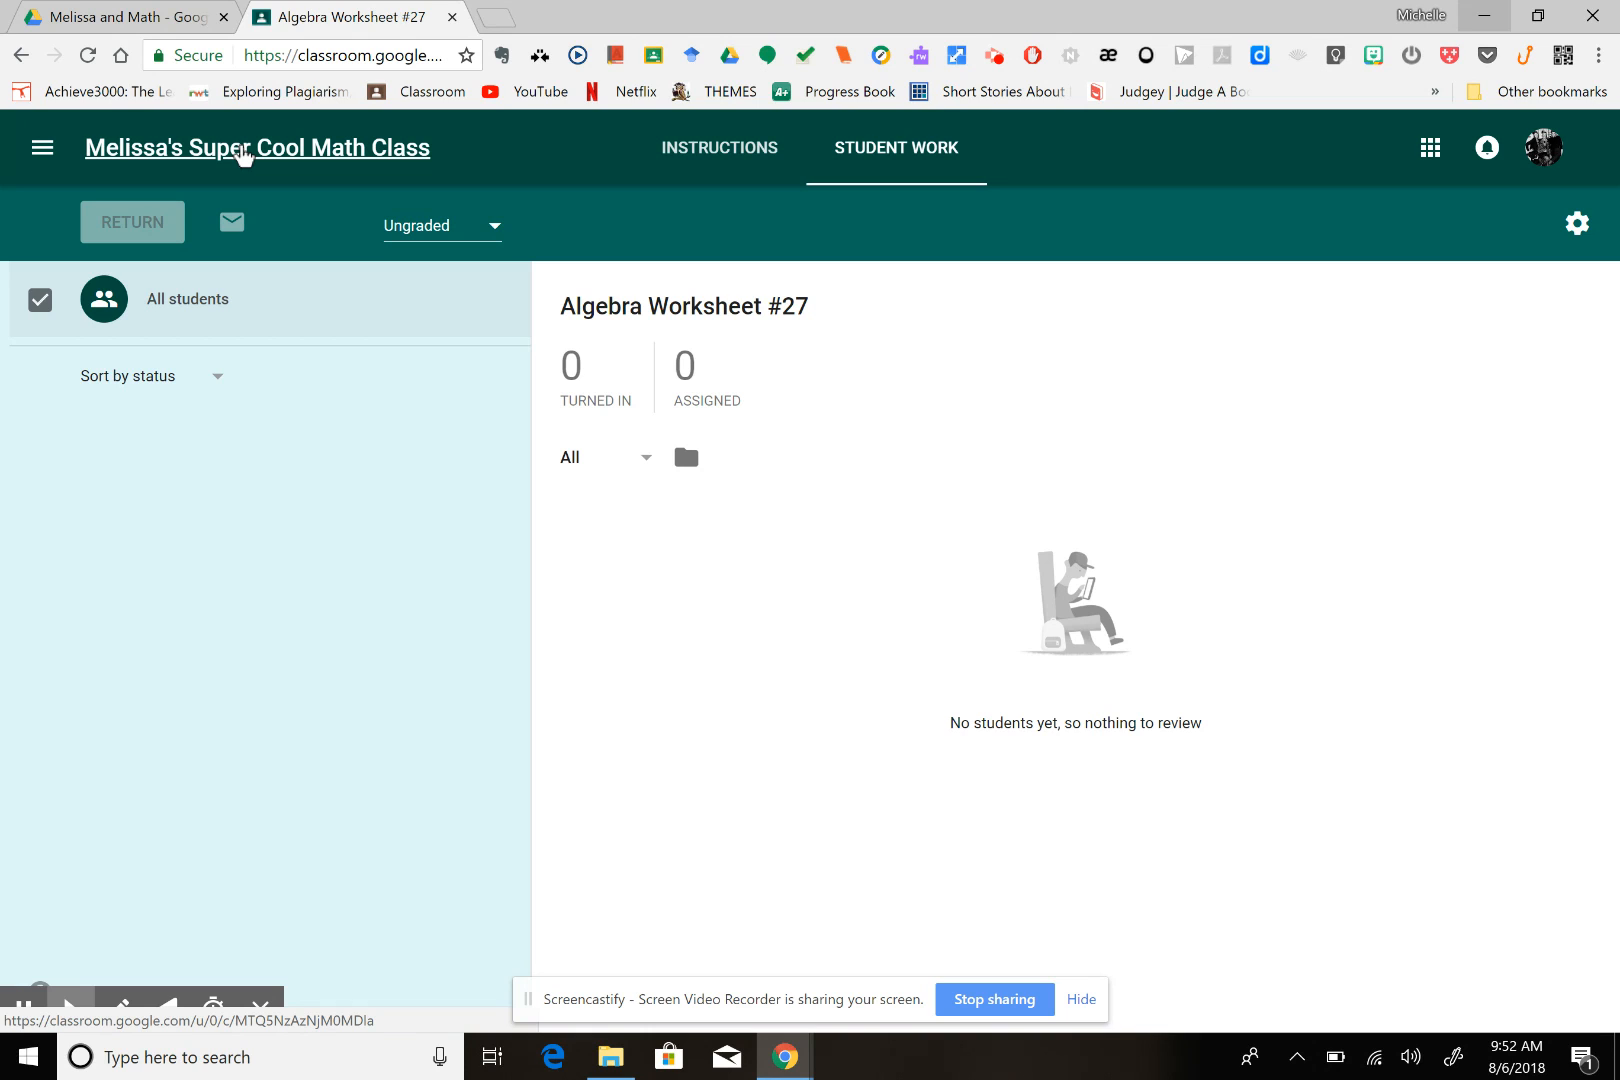
left_click(243, 150)
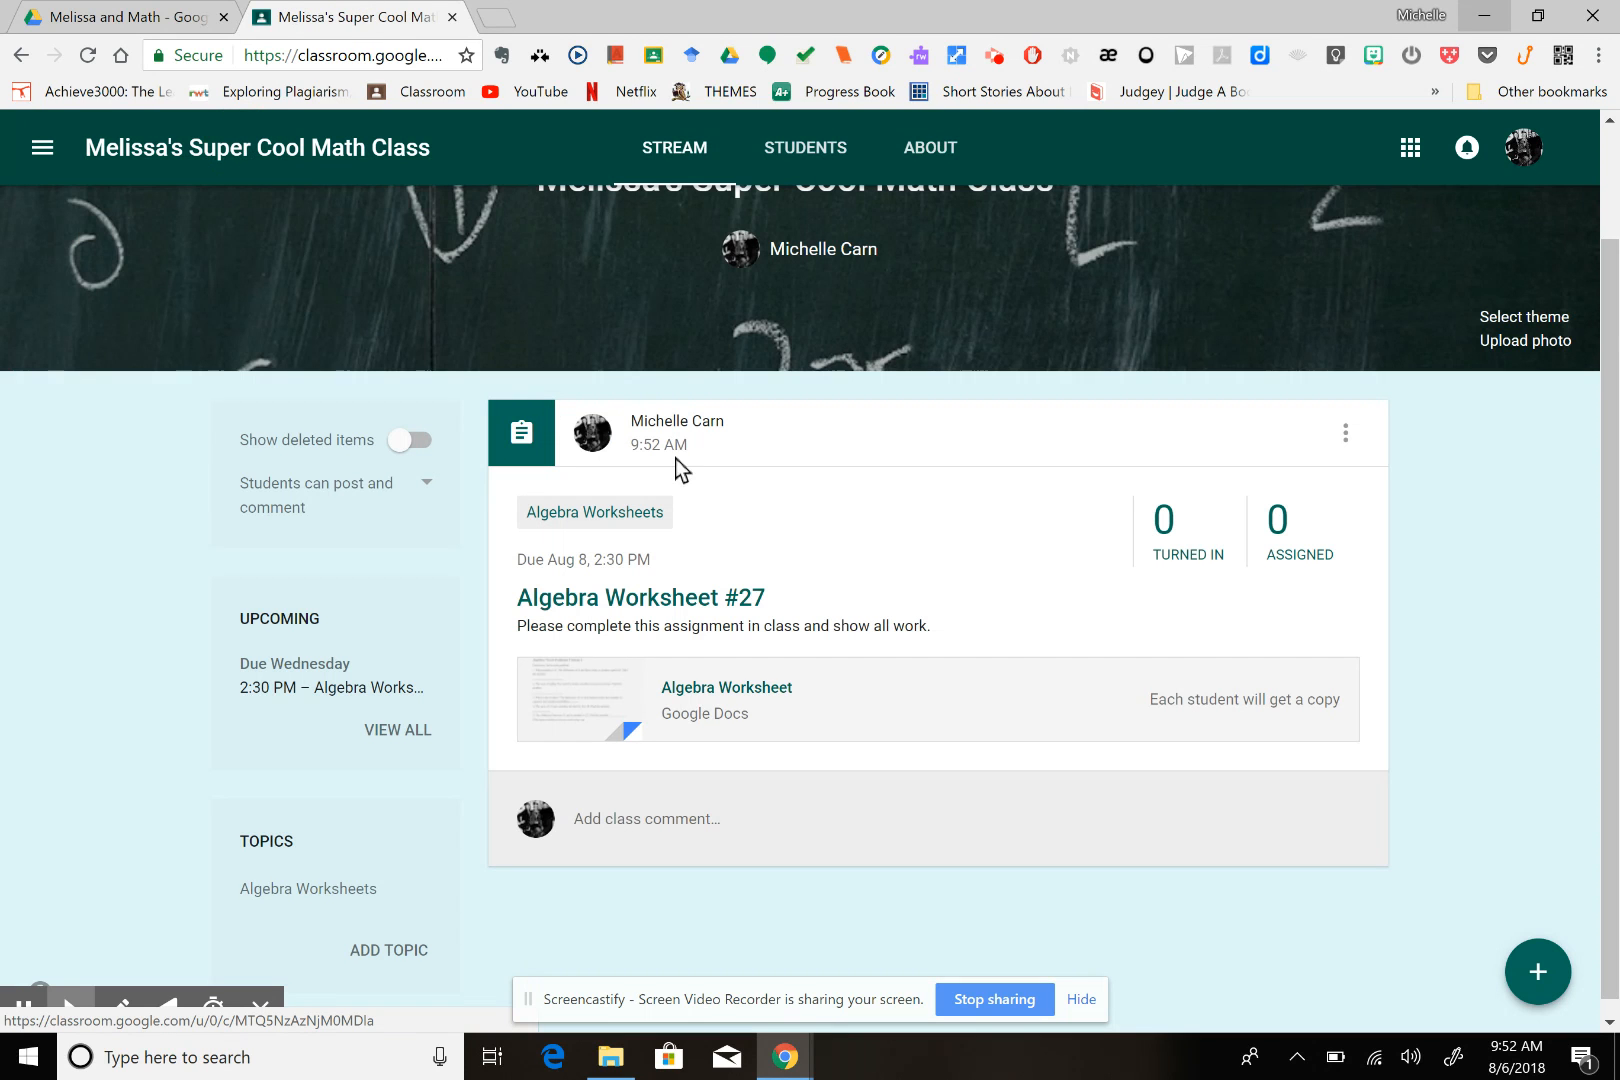